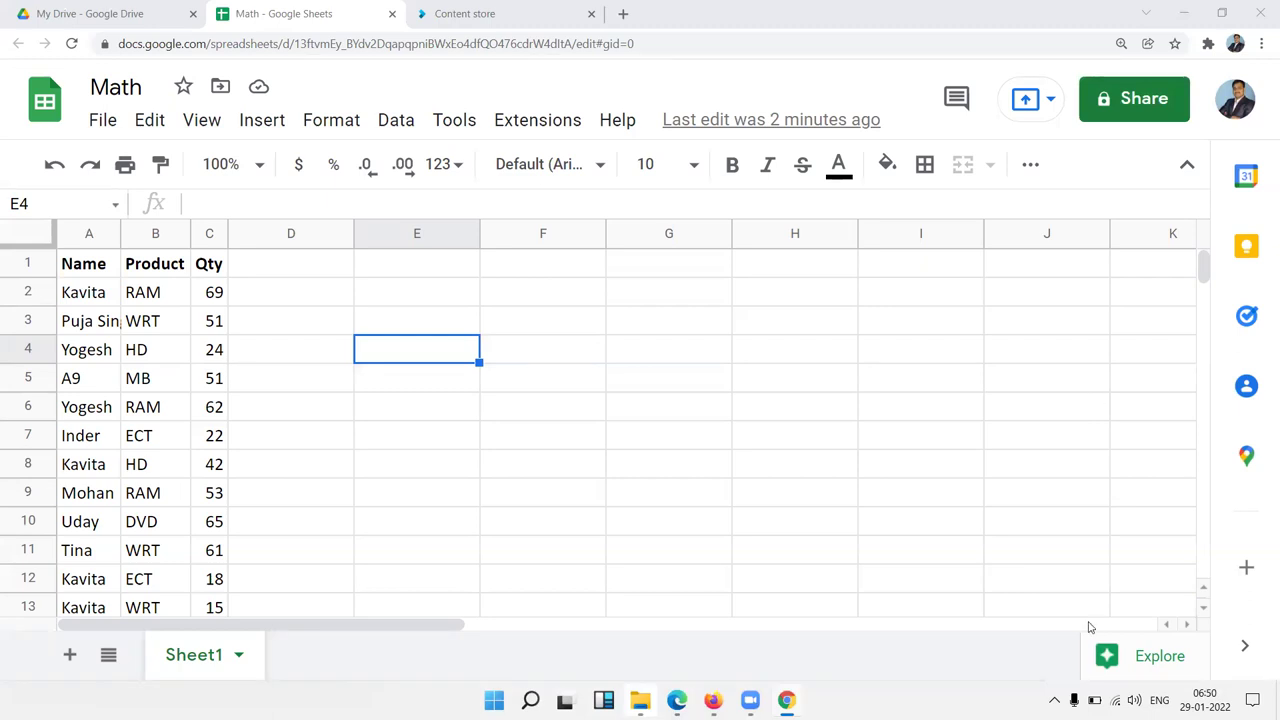
Copy the Name, Product and Qty headers from A1:C1 and paste them into E2:G2.
click(419, 385)
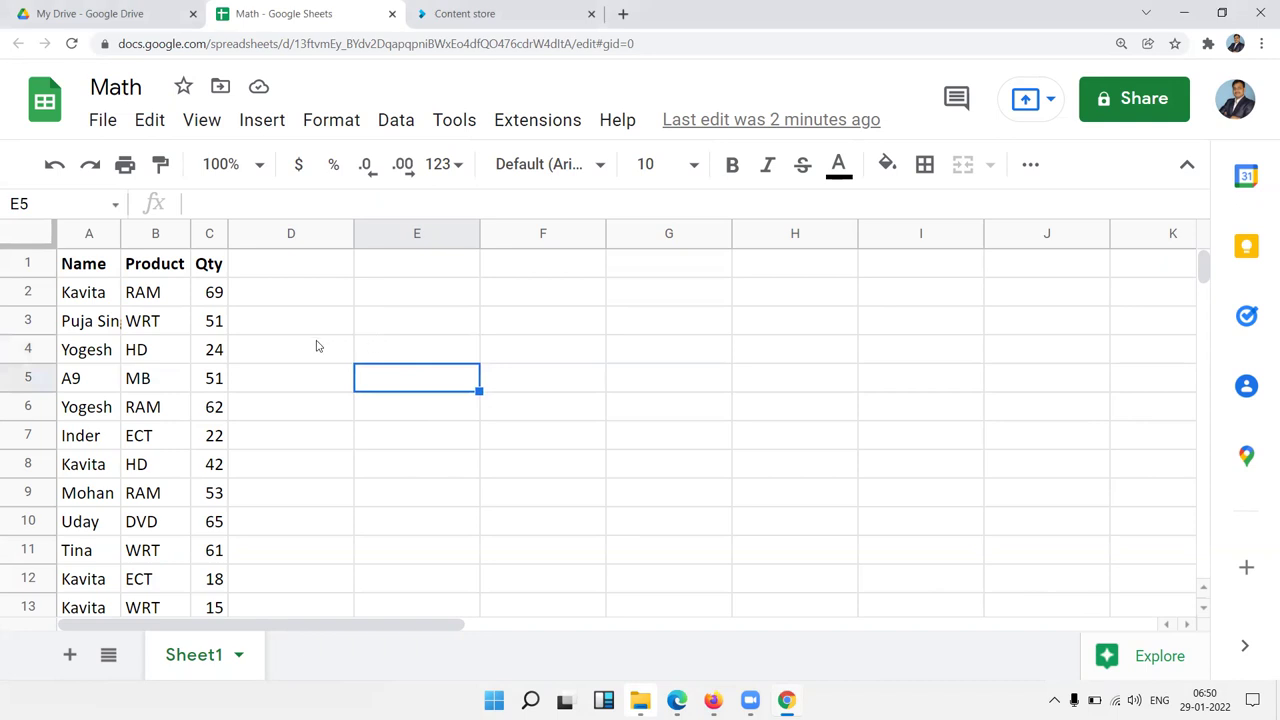
click(287, 329)
drag(87, 268, 228, 267)
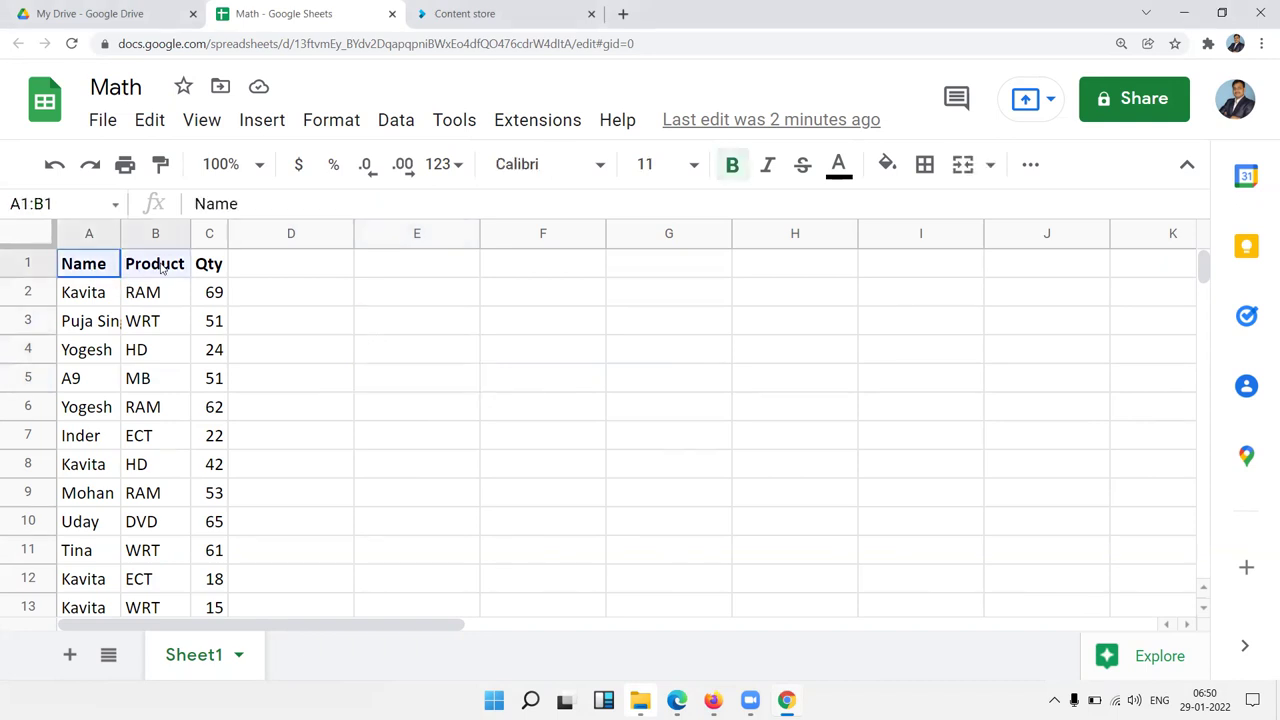
key(ctrl+c)
click(440, 303)
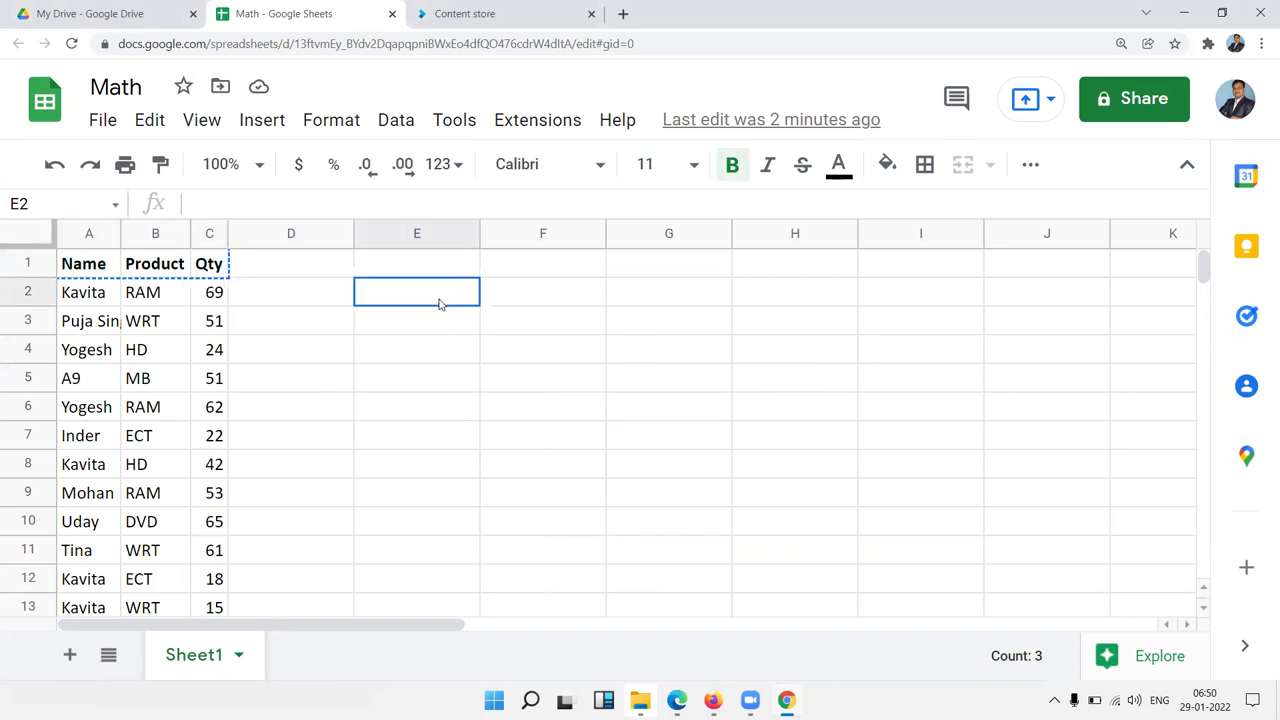
key(ctrl+v)
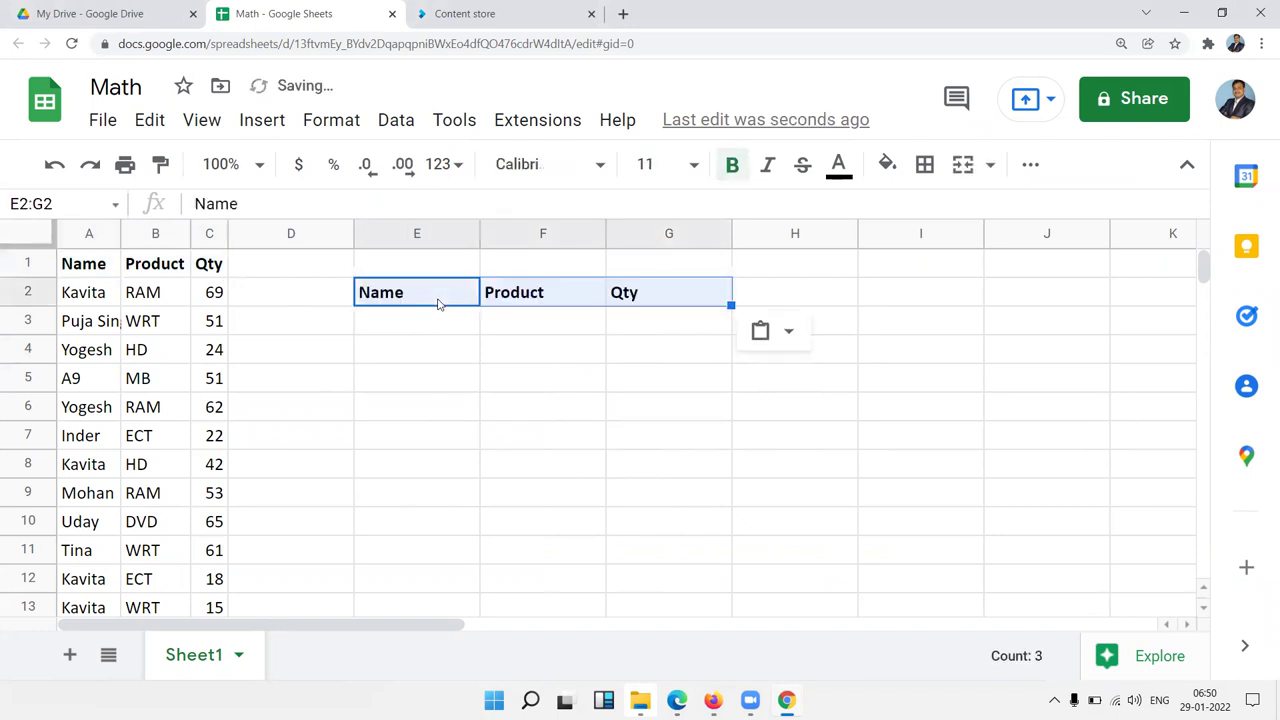
key(Down)
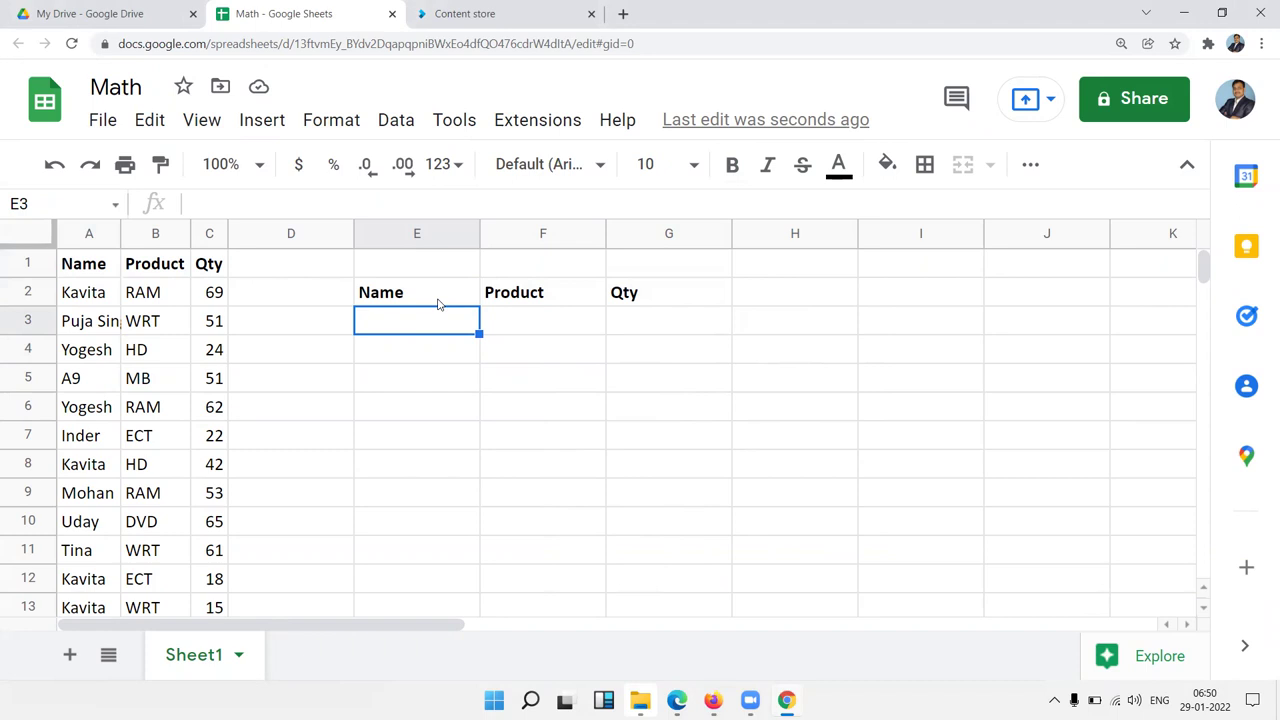
Enter HD under Product in F3 and >60 under Qty in G4.
key(Tab)
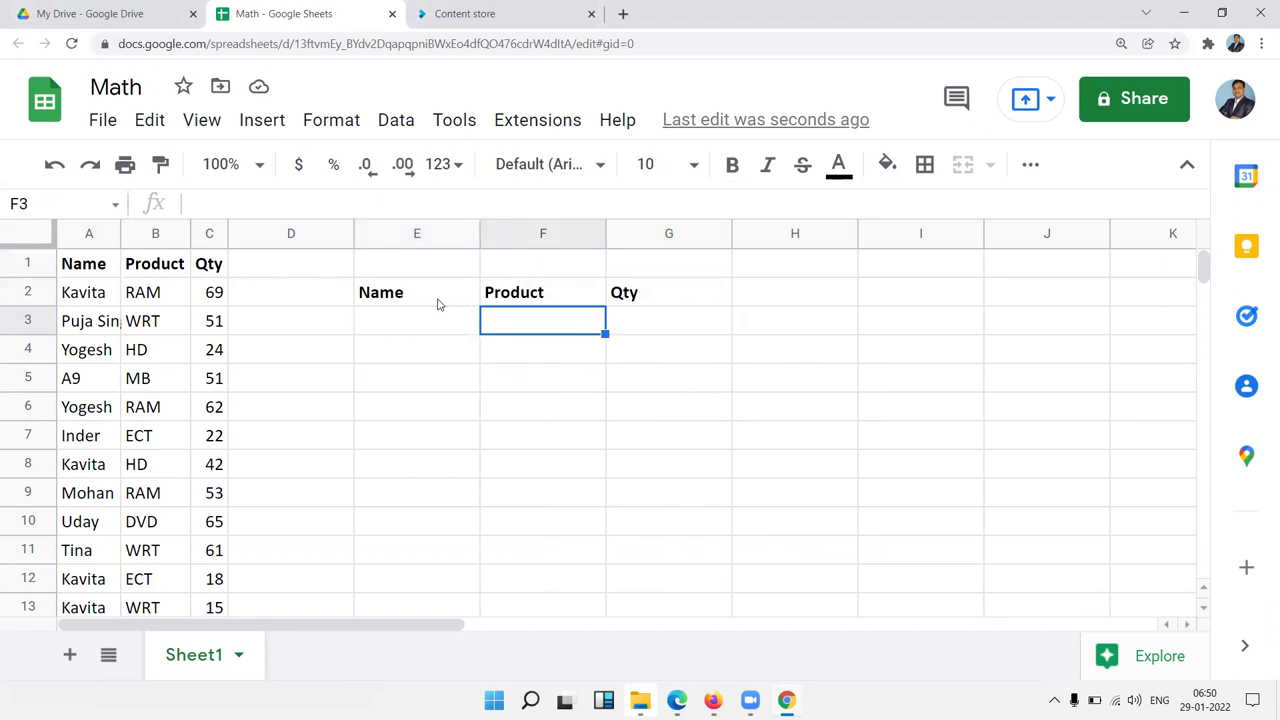
text(HD)
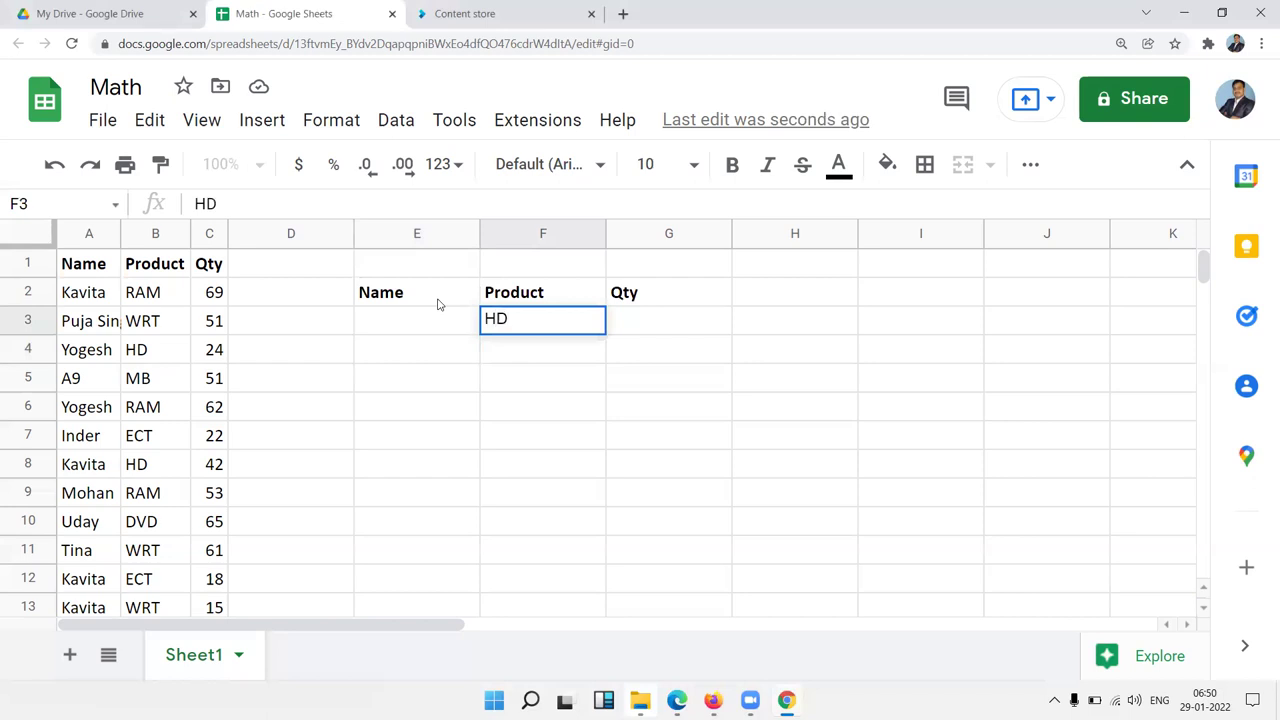
key(Return)
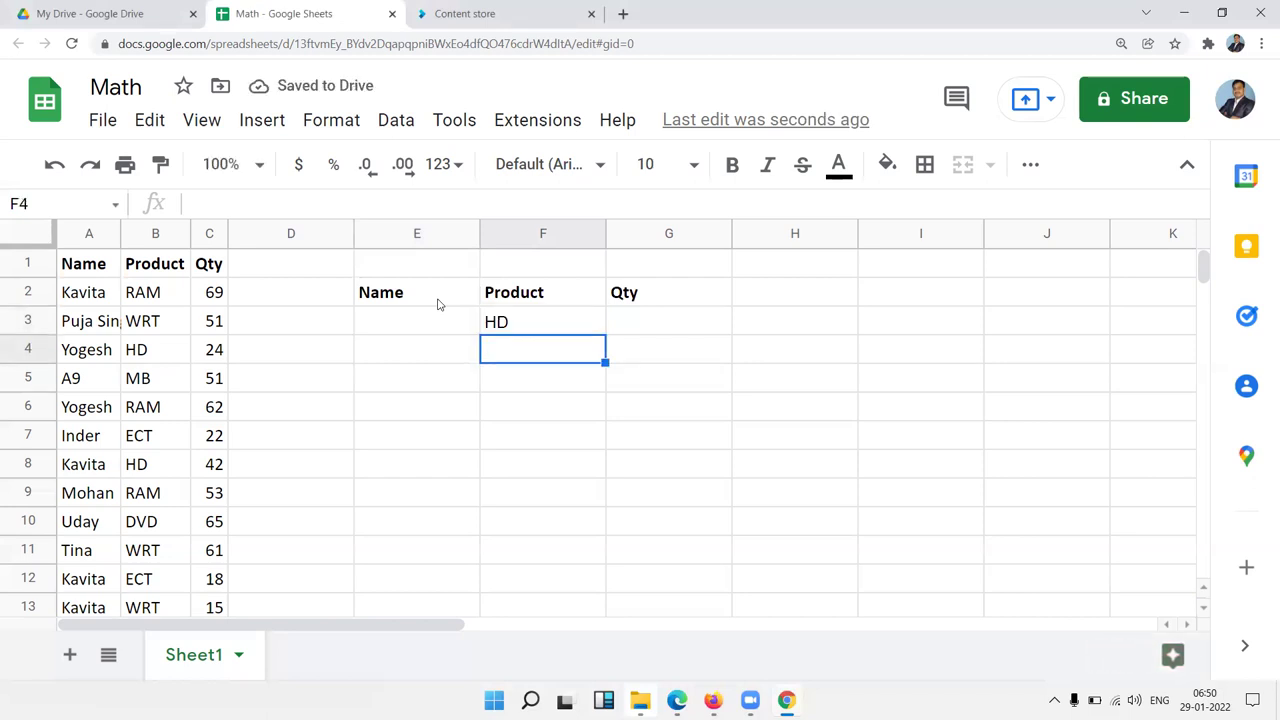
key(Right)
text(>)
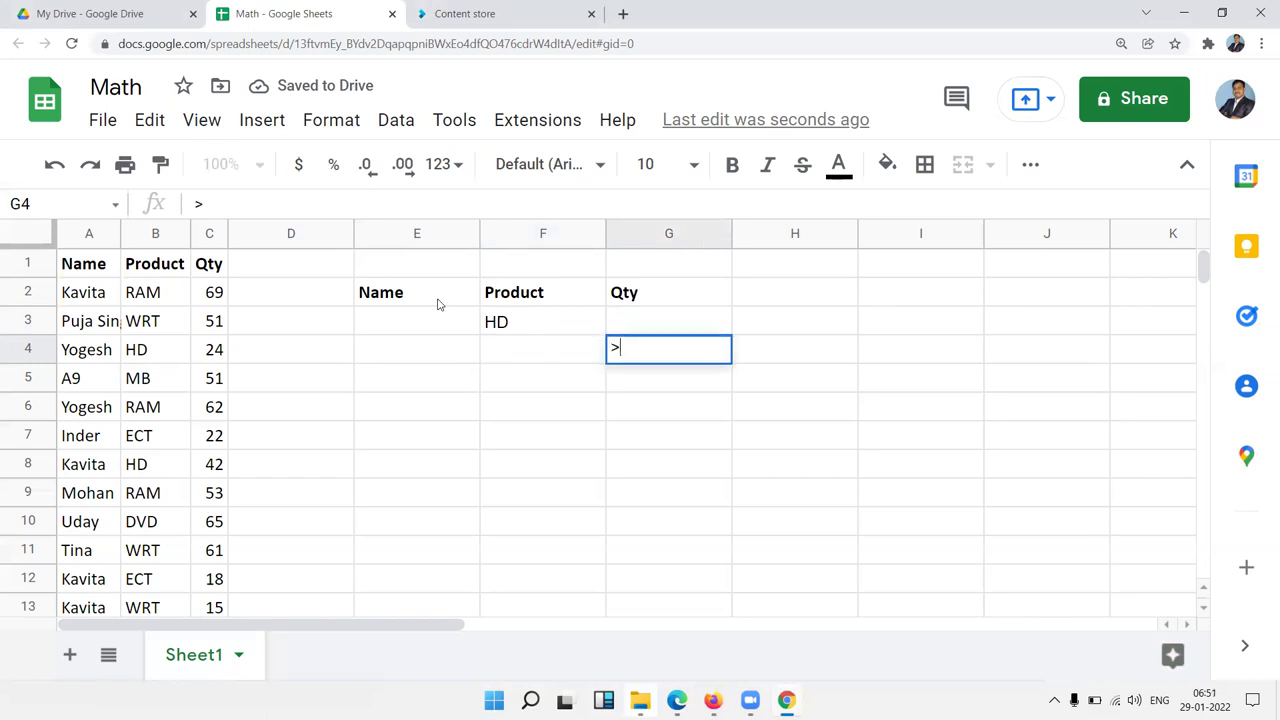
text(60)
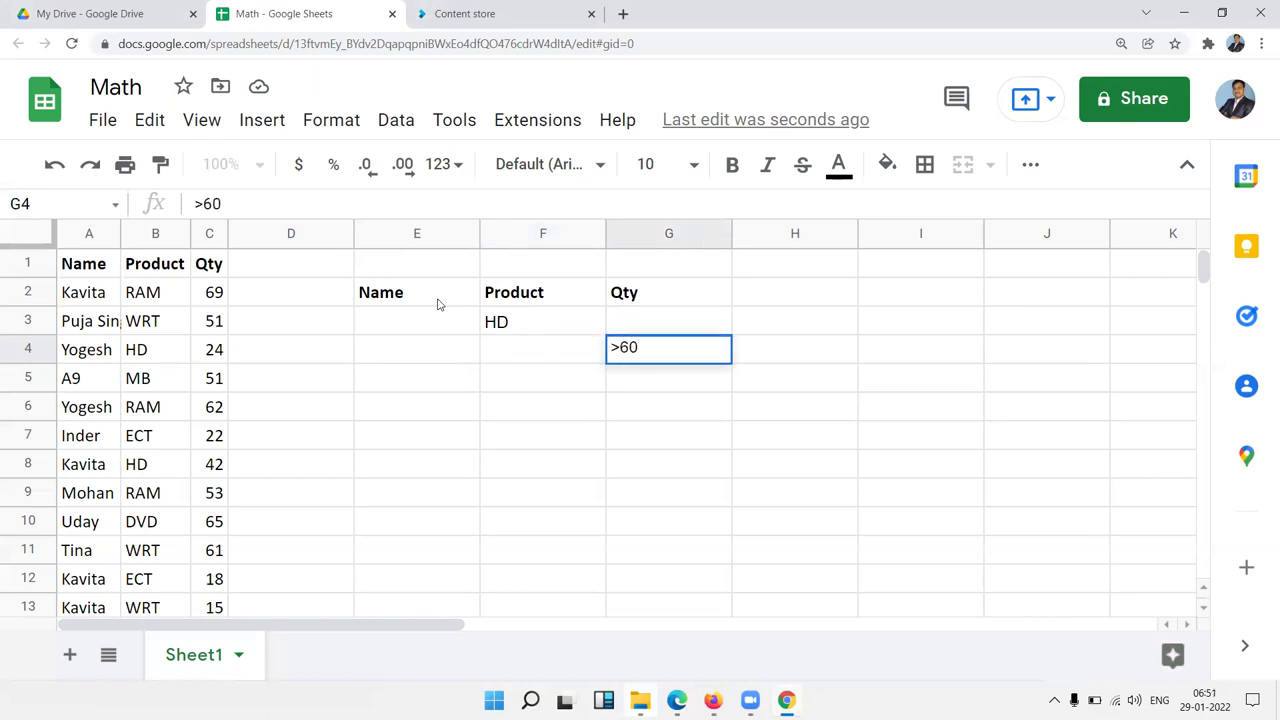
key(Return)
Enter the name pattern ???* in E5 and <50 in G5.
key(Left)
key(Left)
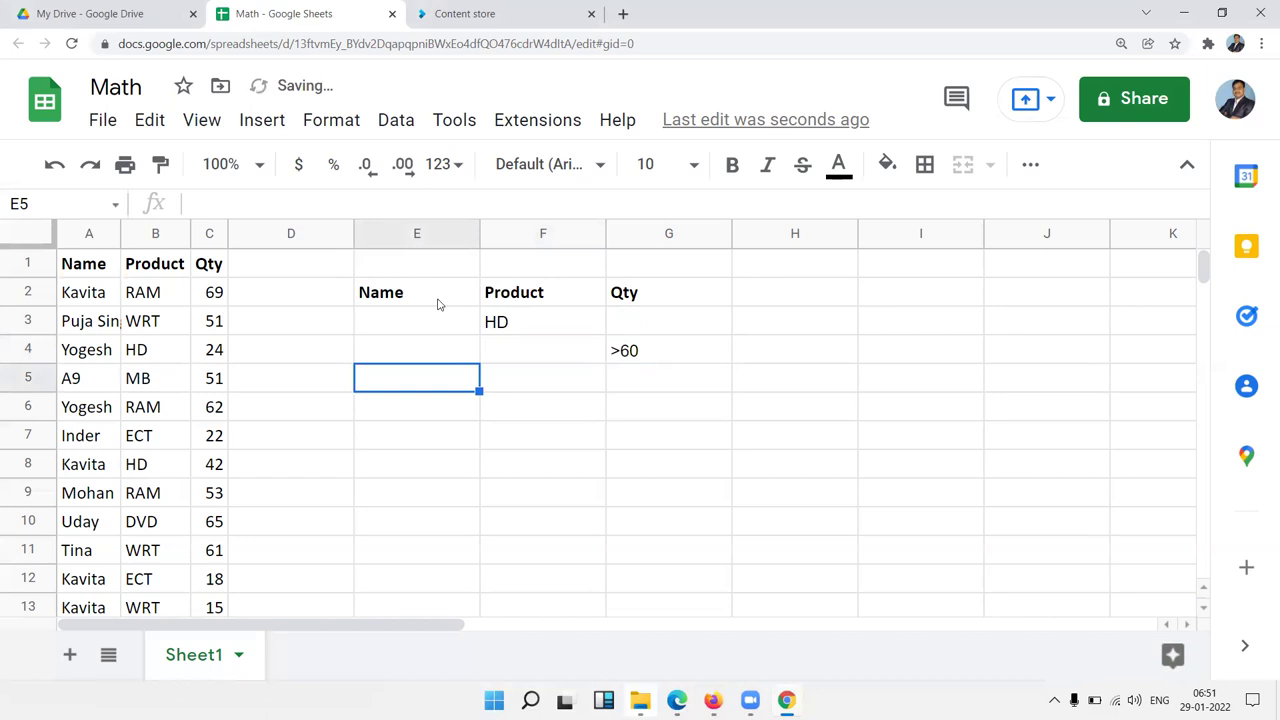
text(??)
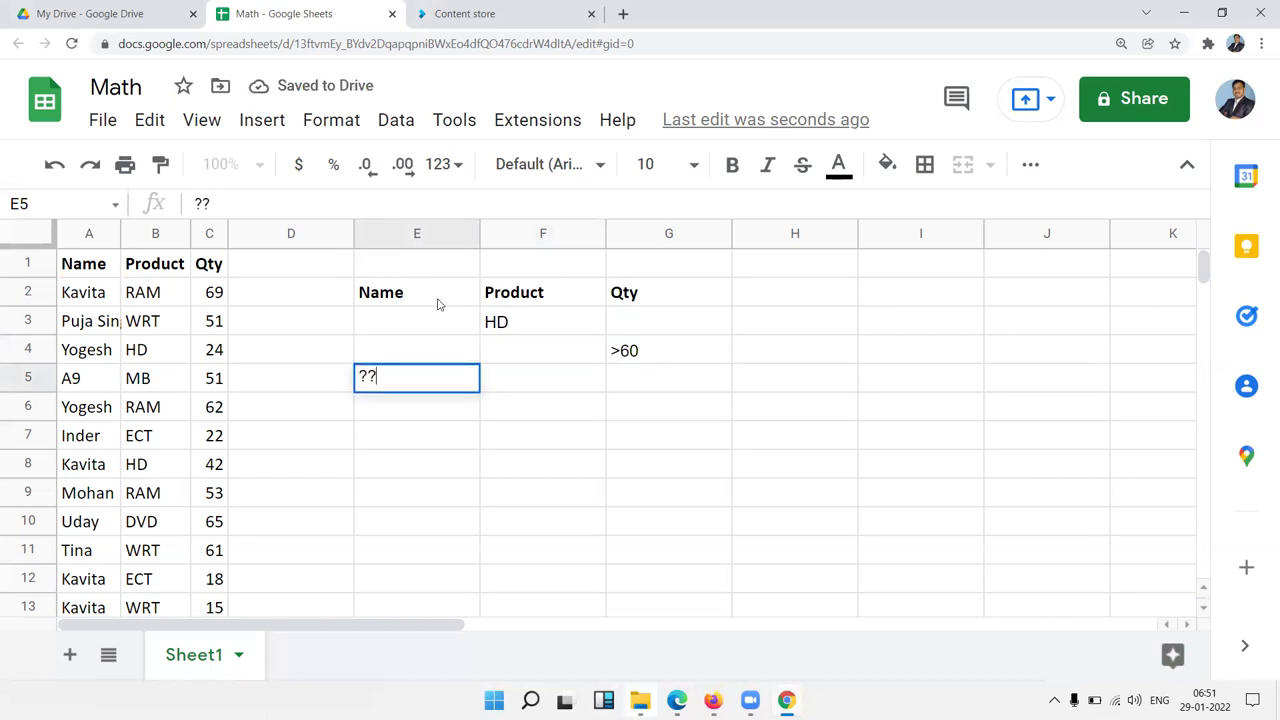
text(*)
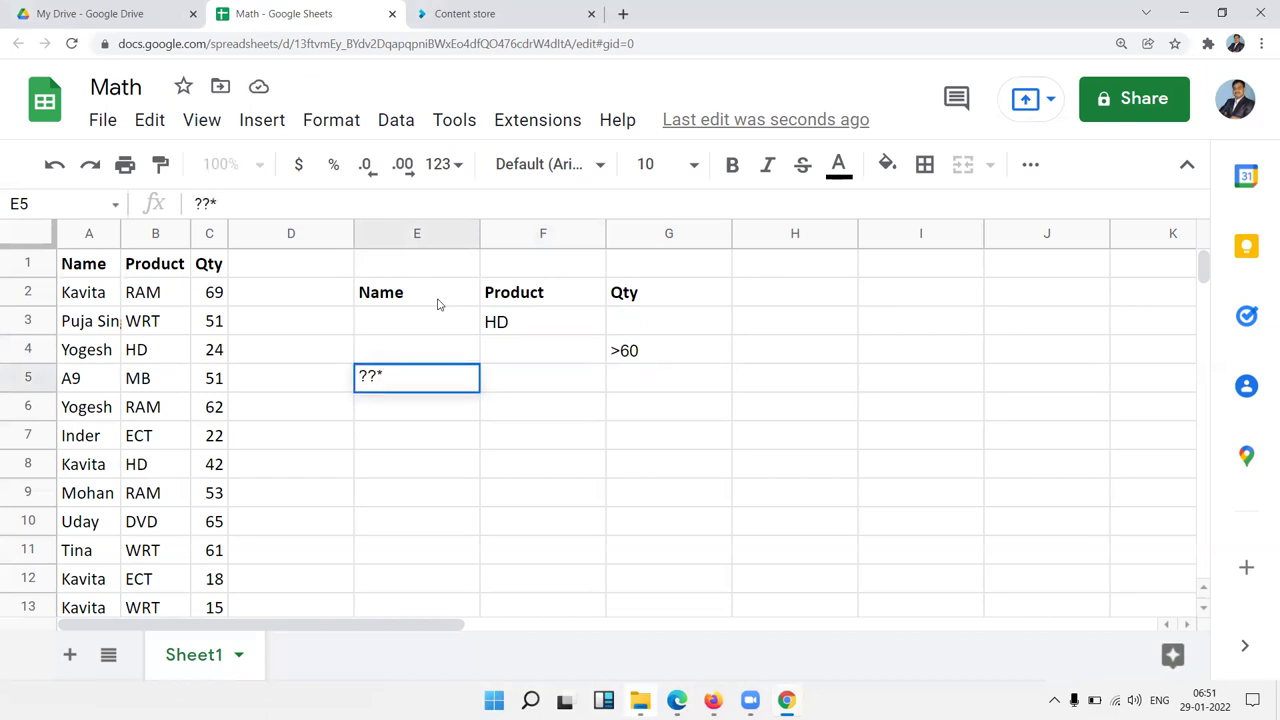
key(BackSpace)
text(?)
text(*)
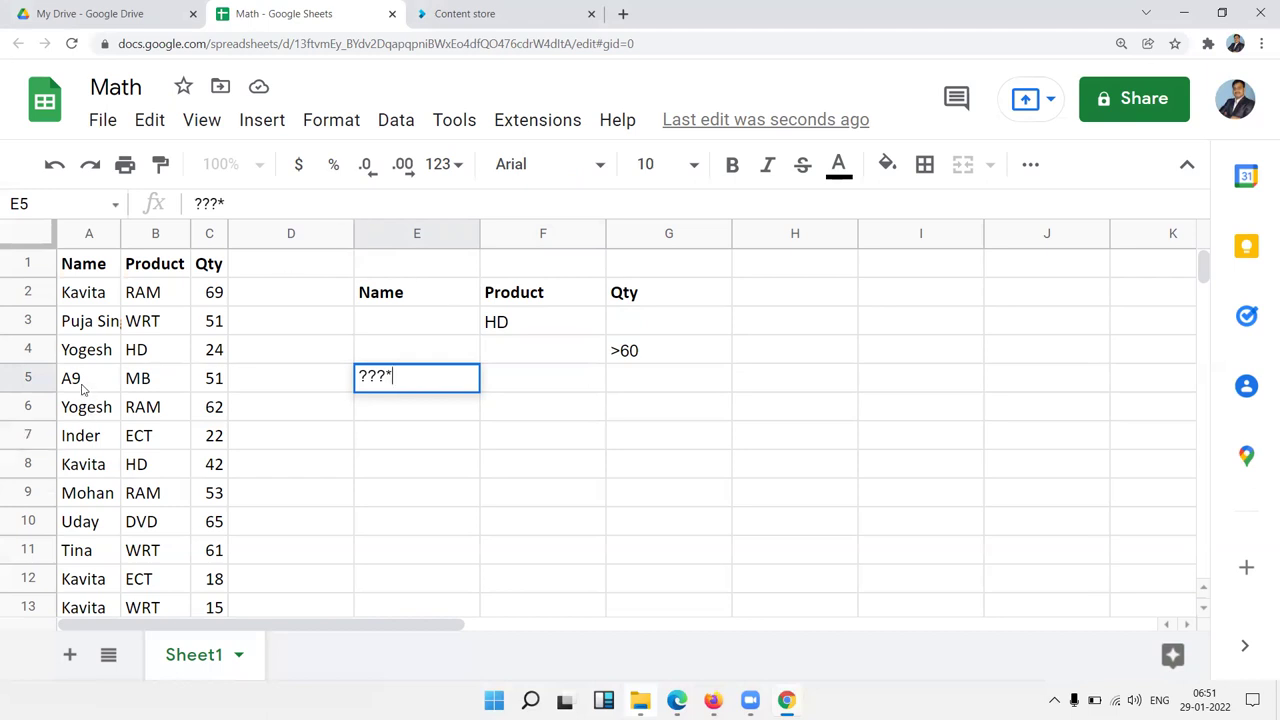
key(Tab)
key(Tab)
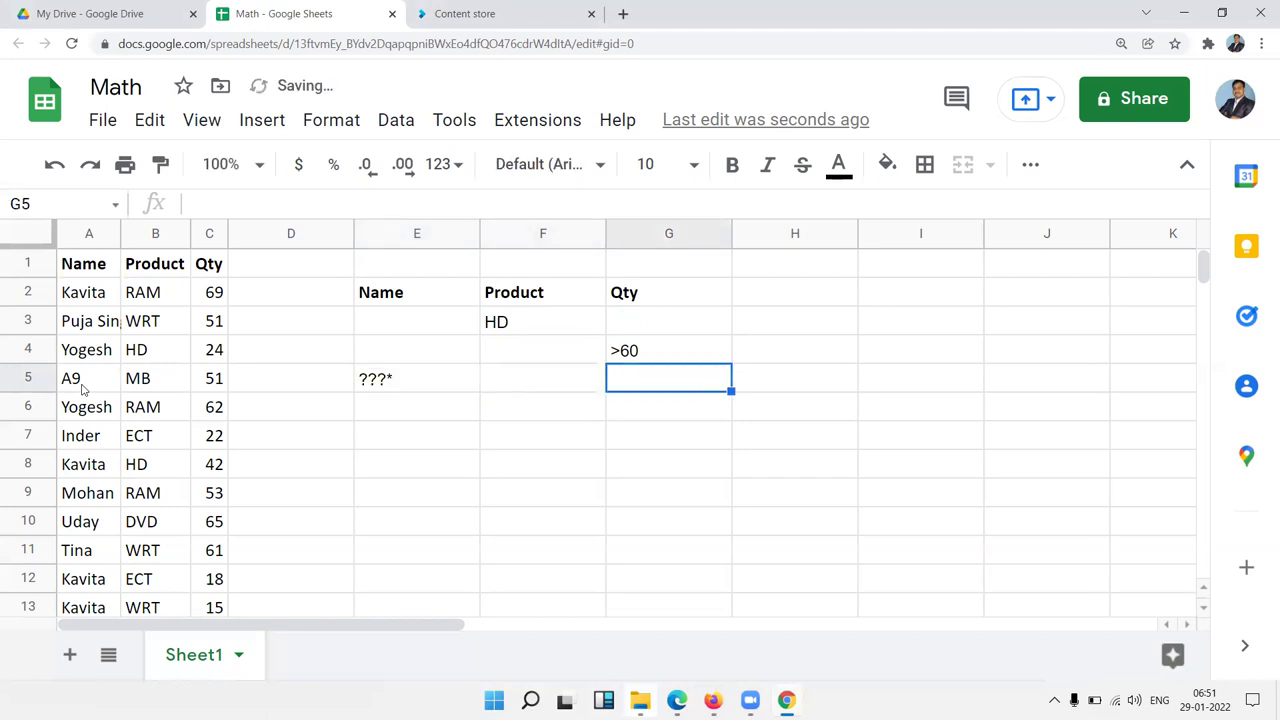
text(<50)
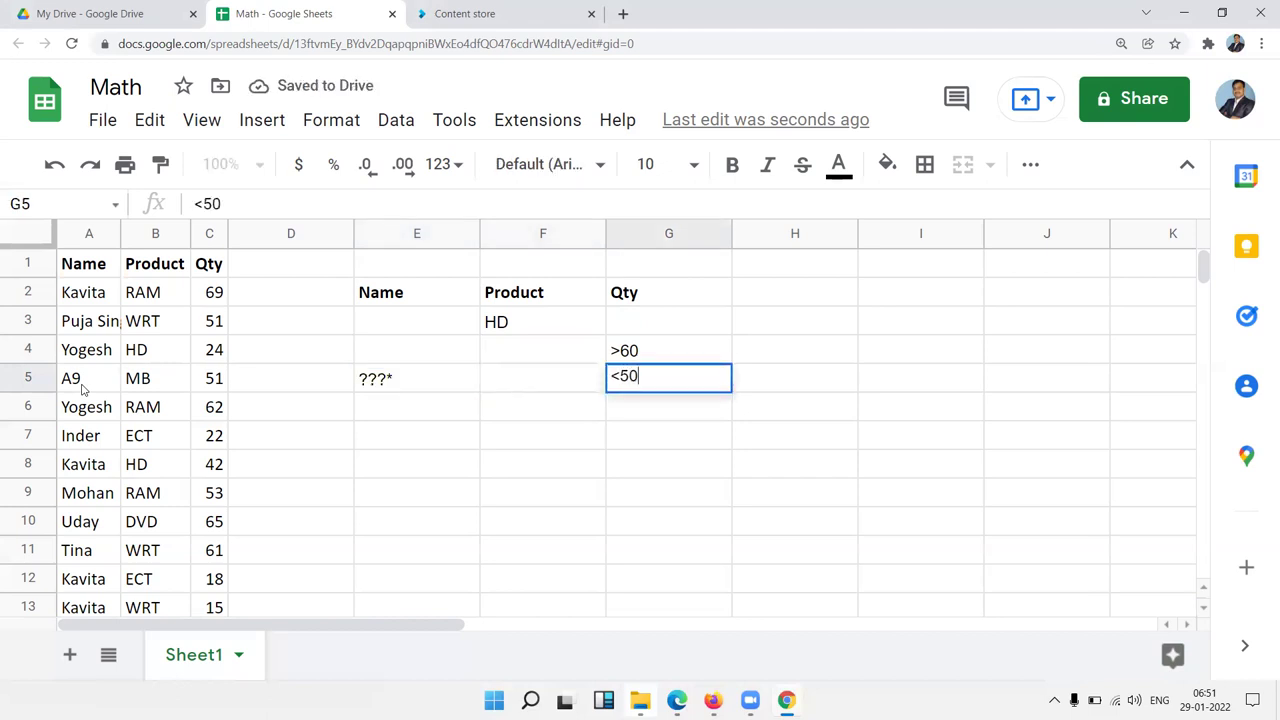
key(Return)
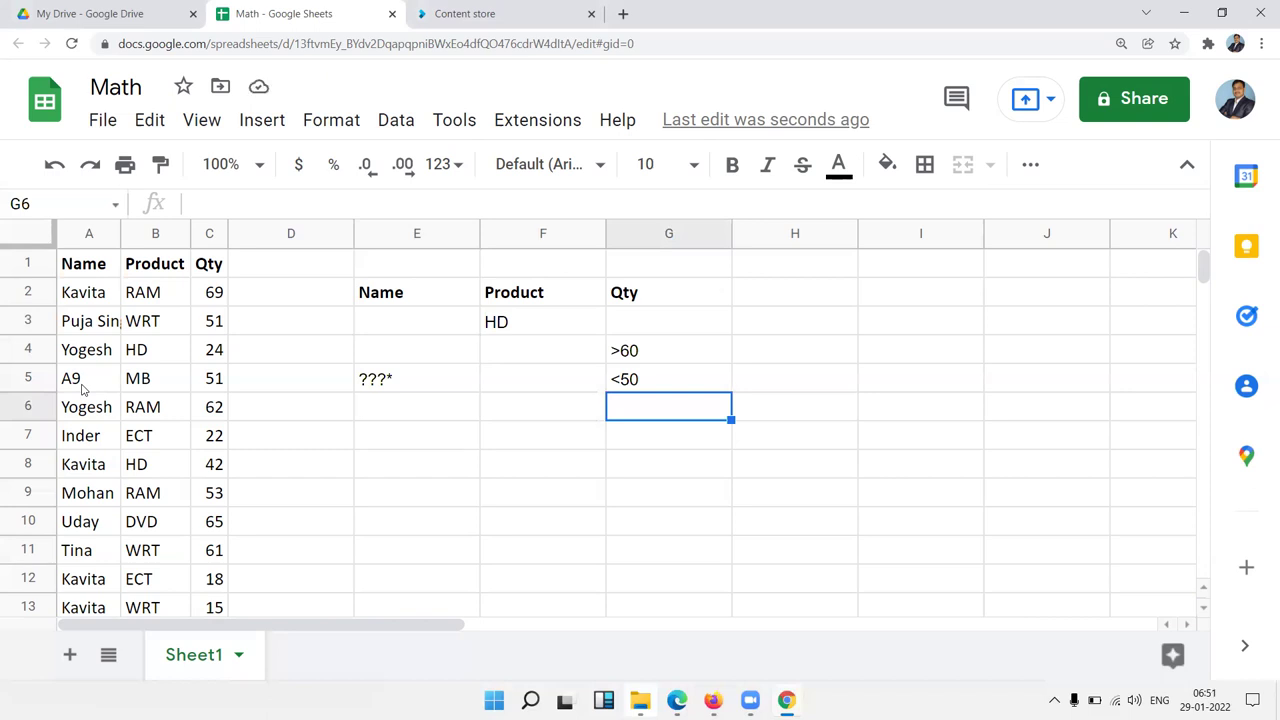
Type the label Total into cell E7.
key(Down)
key(Left)
key(Left)
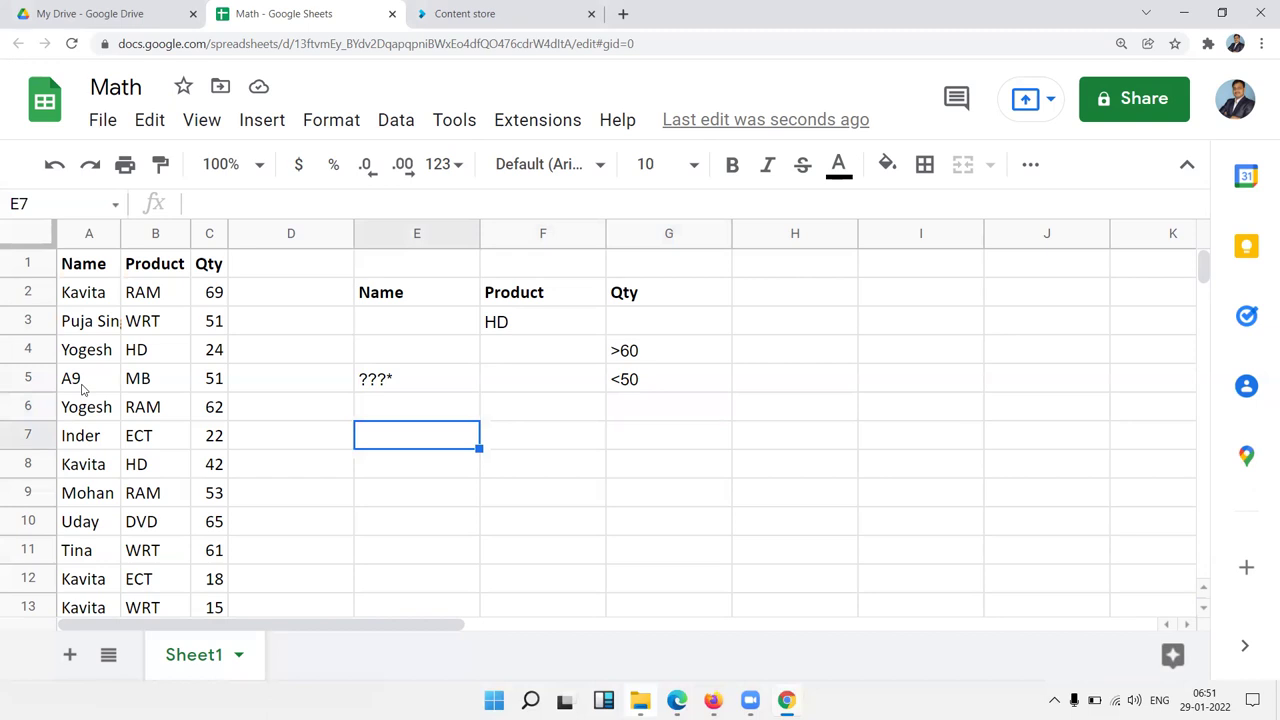
text(Total)
key(Tab)
key(Tab)
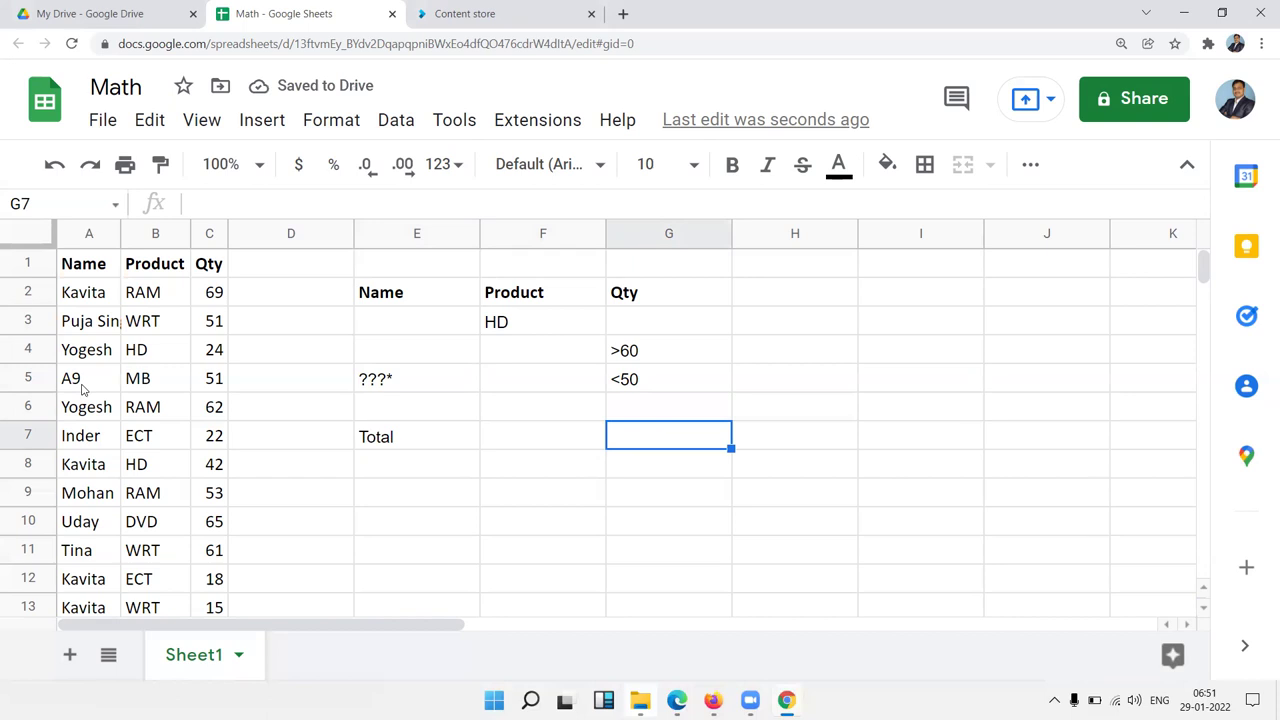
key(Up)
key(Up)
key(Up)
key(Up)
key(Right)
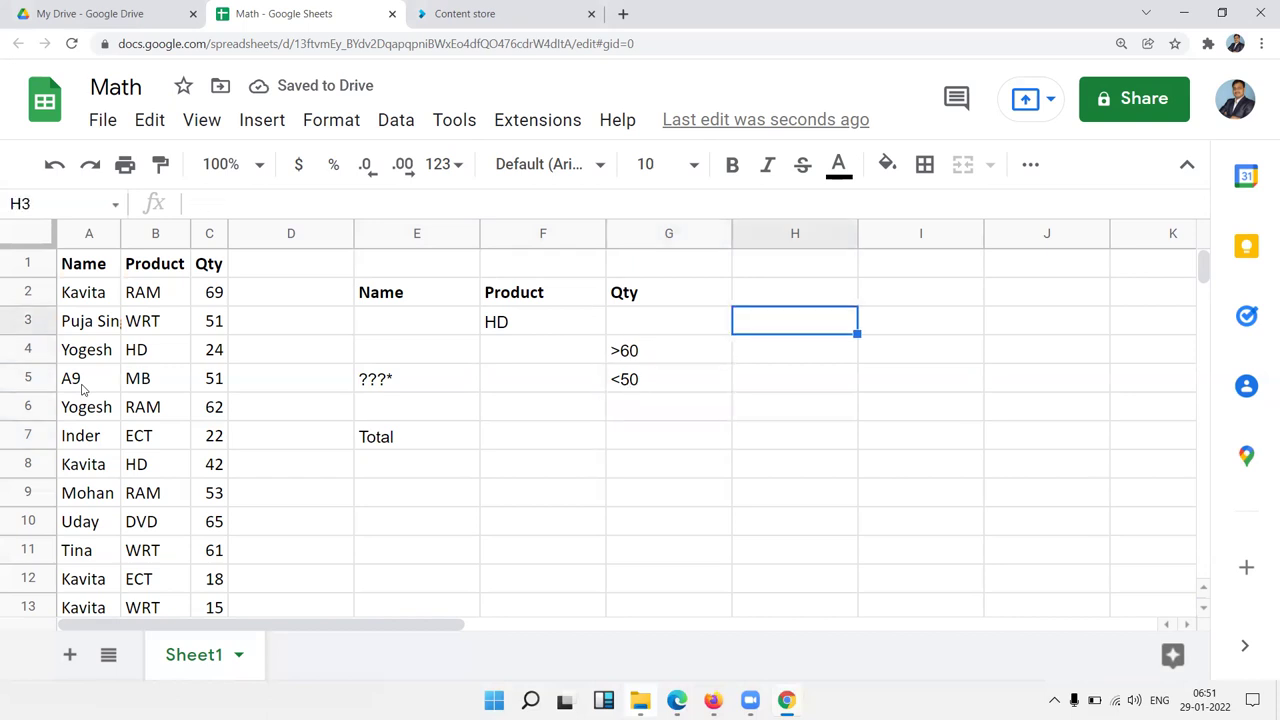
key(Down)
key(Down)
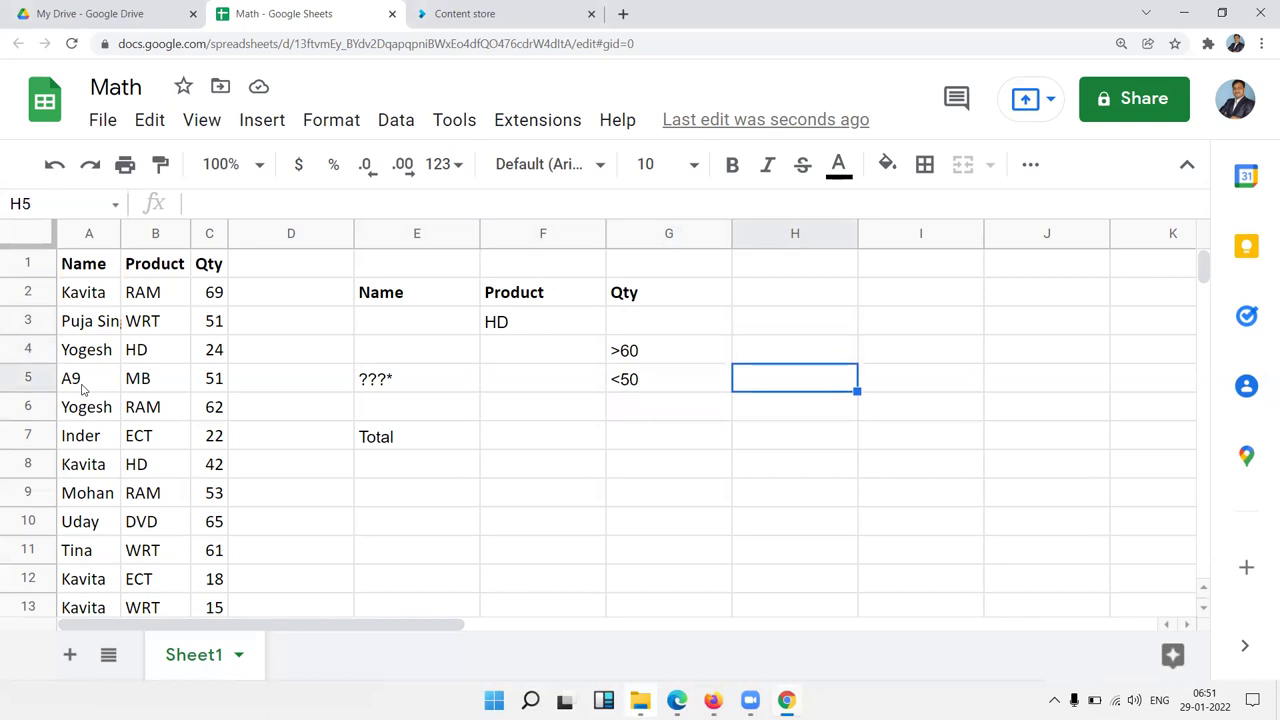
key(Up)
key(Up)
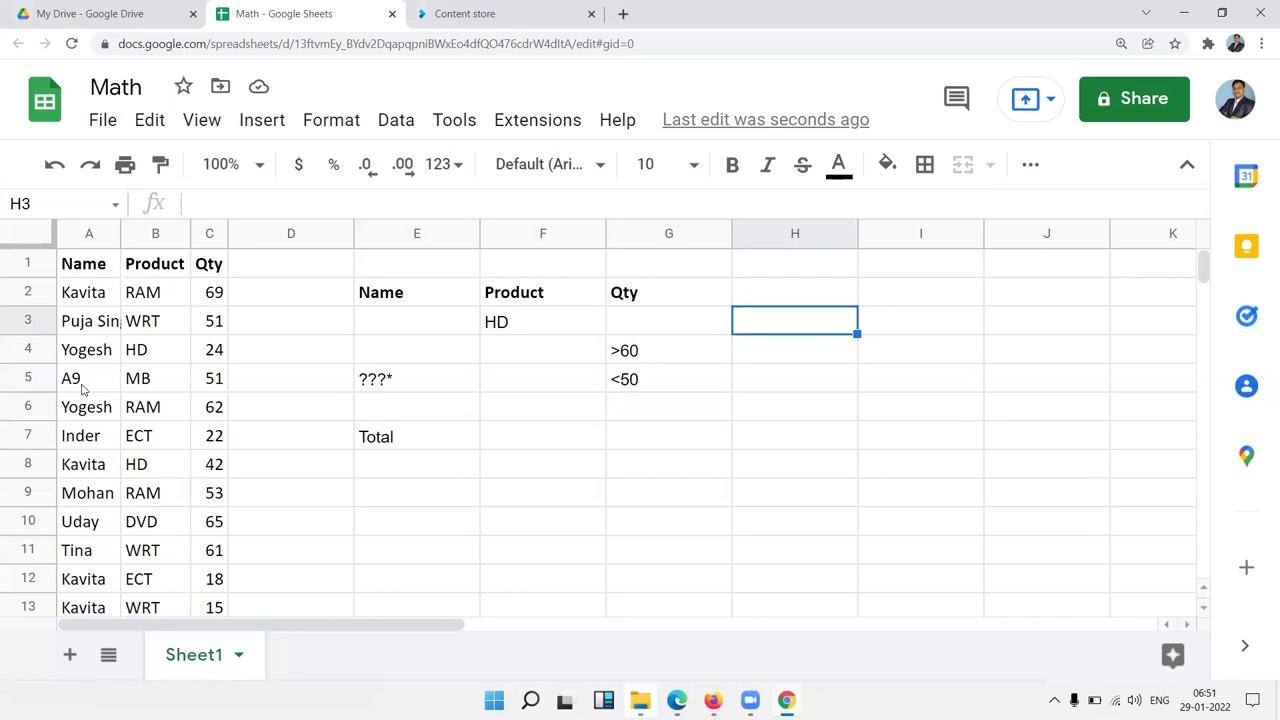
key(Left)
key(Left)
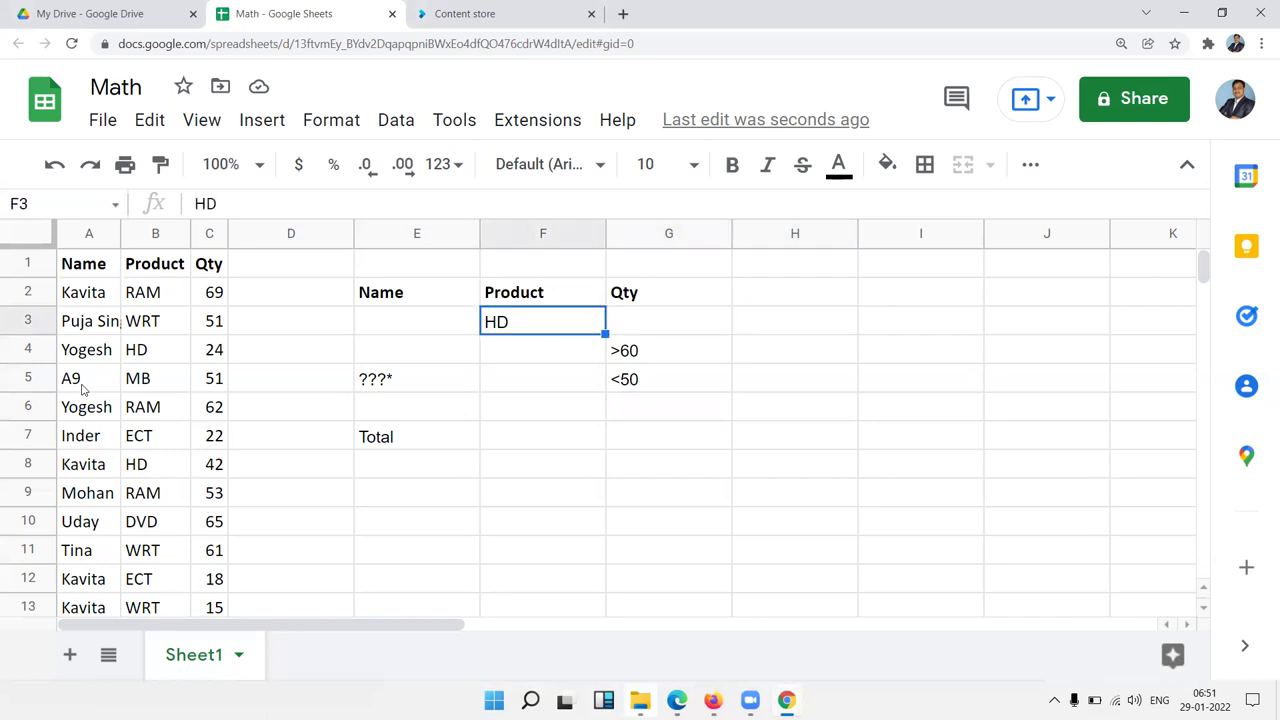
key(Down)
key(Down)
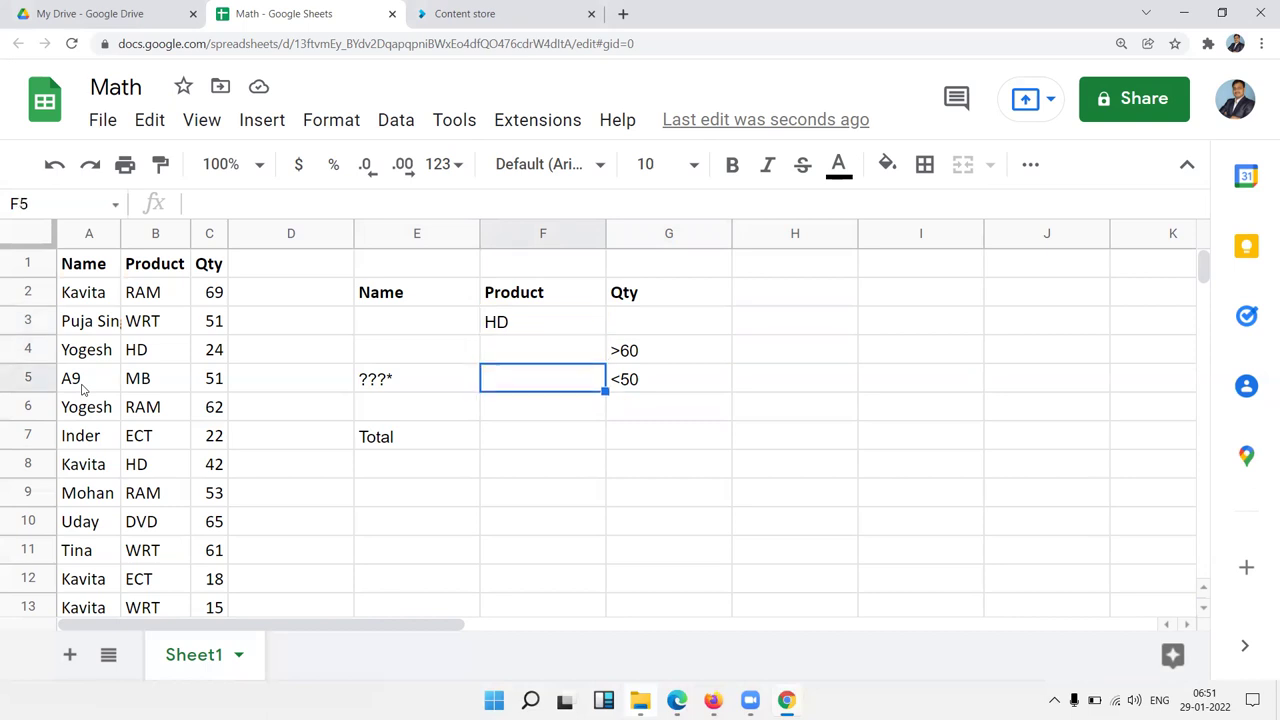
key(Down)
key(Down)
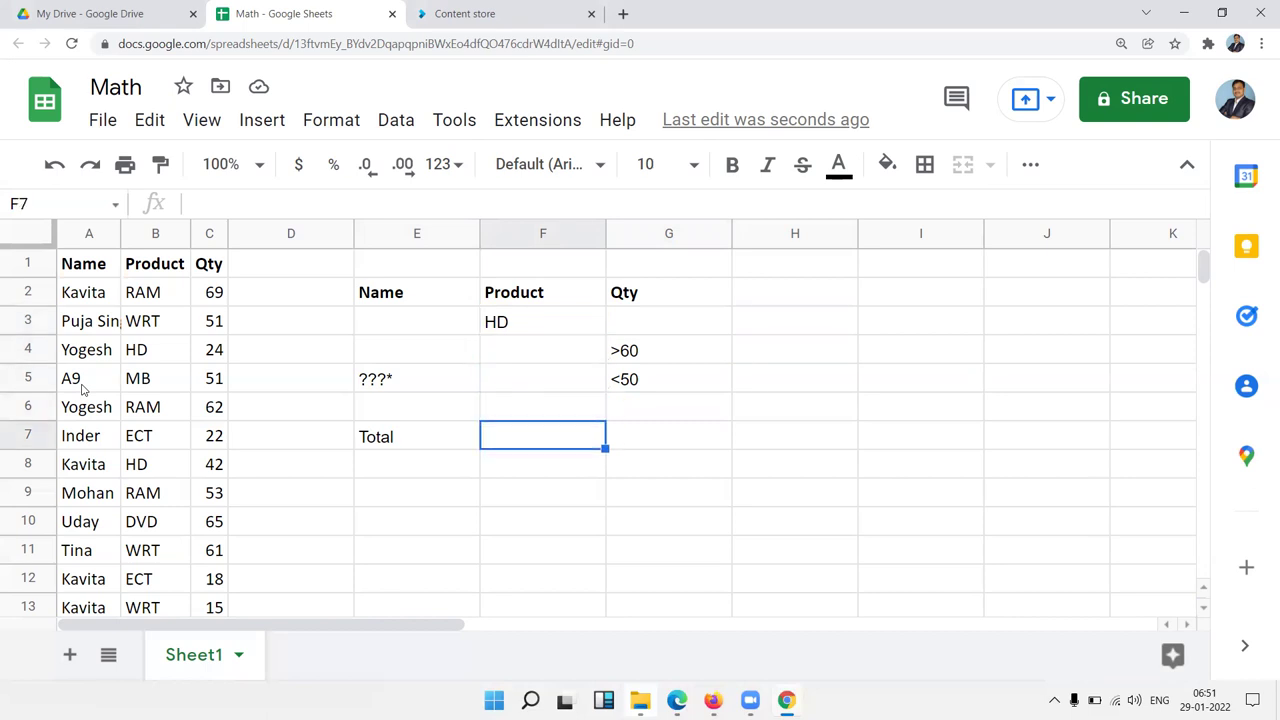
Start a DSUM in F7 using data range A1:C55 and field C1.
text(=d)
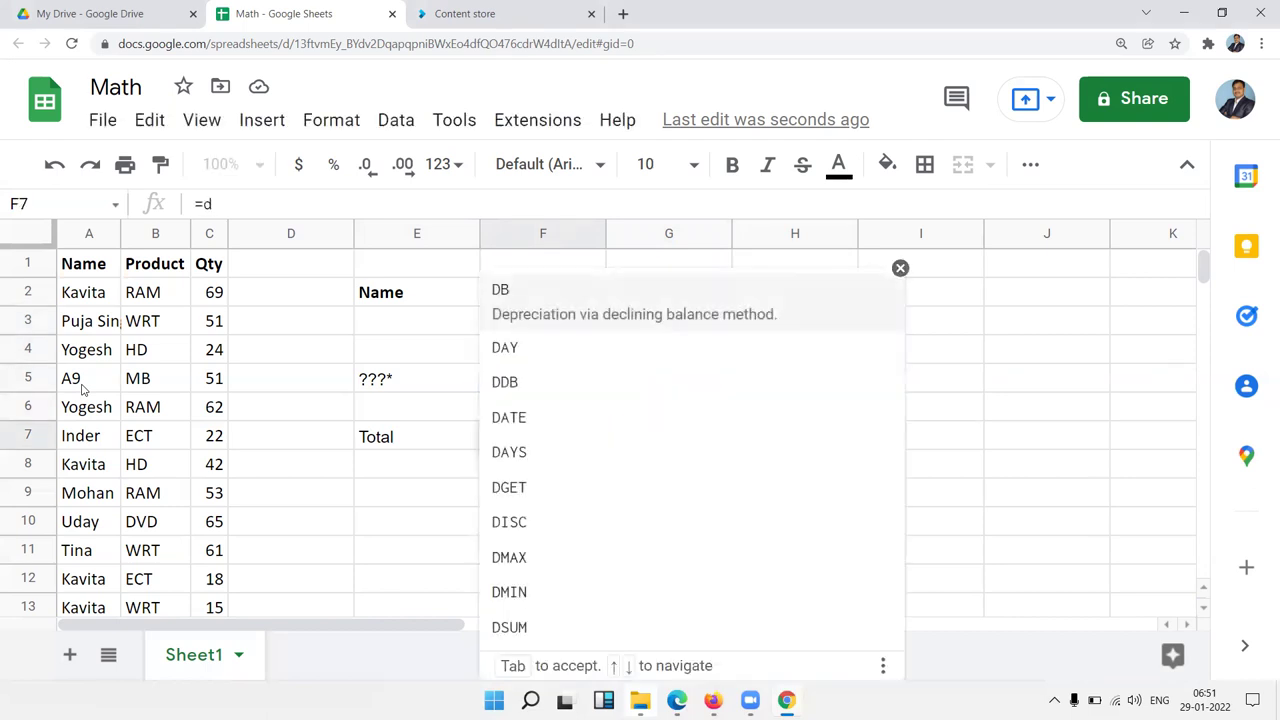
text(sum)
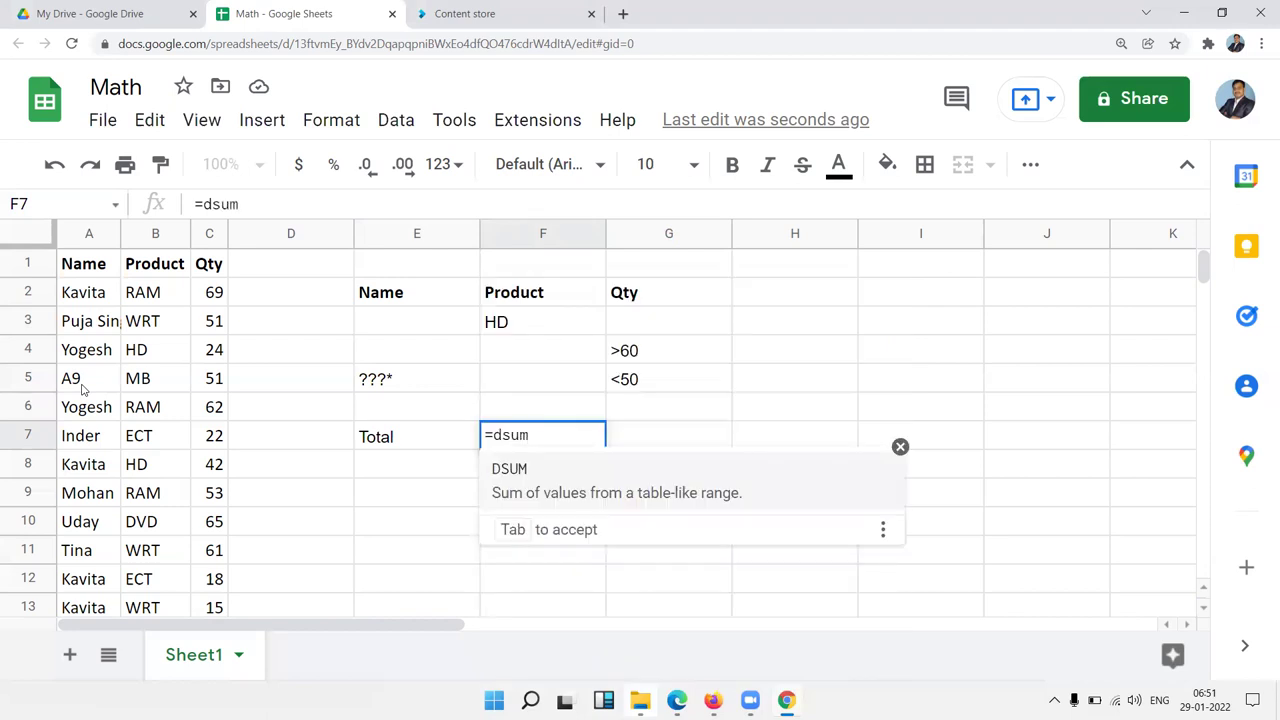
key(Tab)
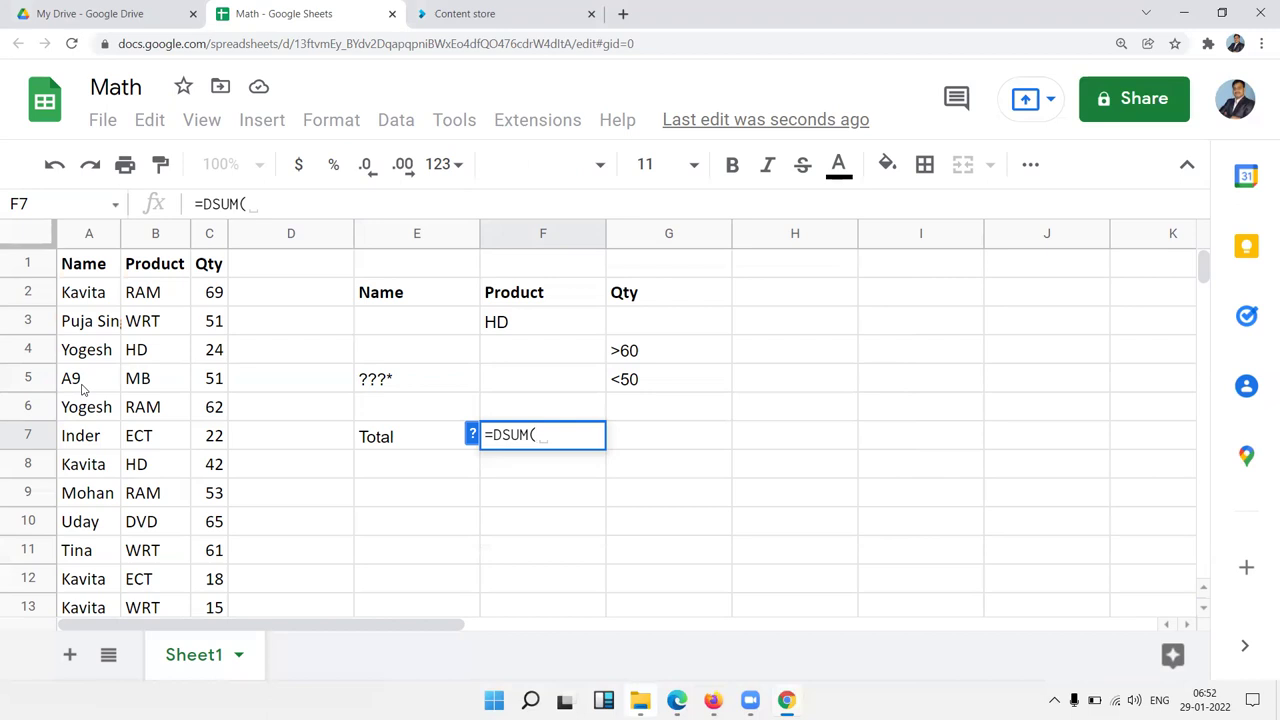
key(Left)
key(Left)
key(Left)
key(Left)
key(Left)
key(ctrl+Up)
key(ctrl+shift+Right)
key(ctrl+shift+Down)
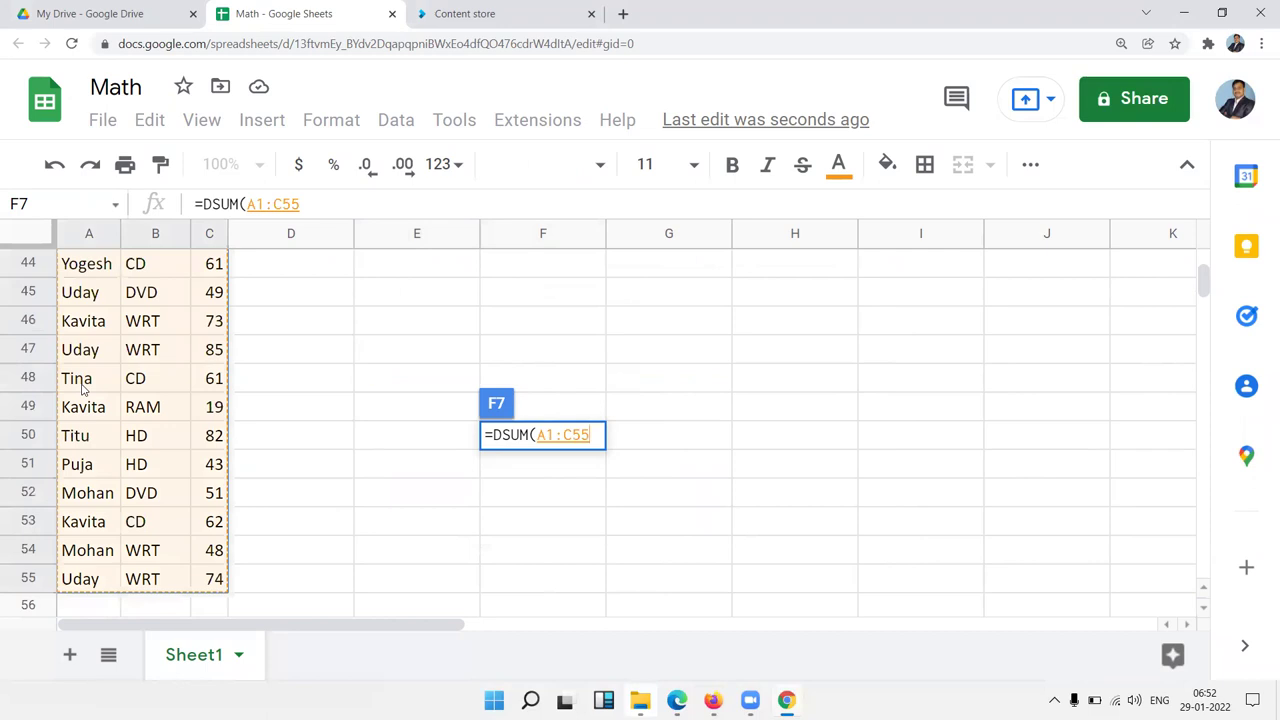
text(,)
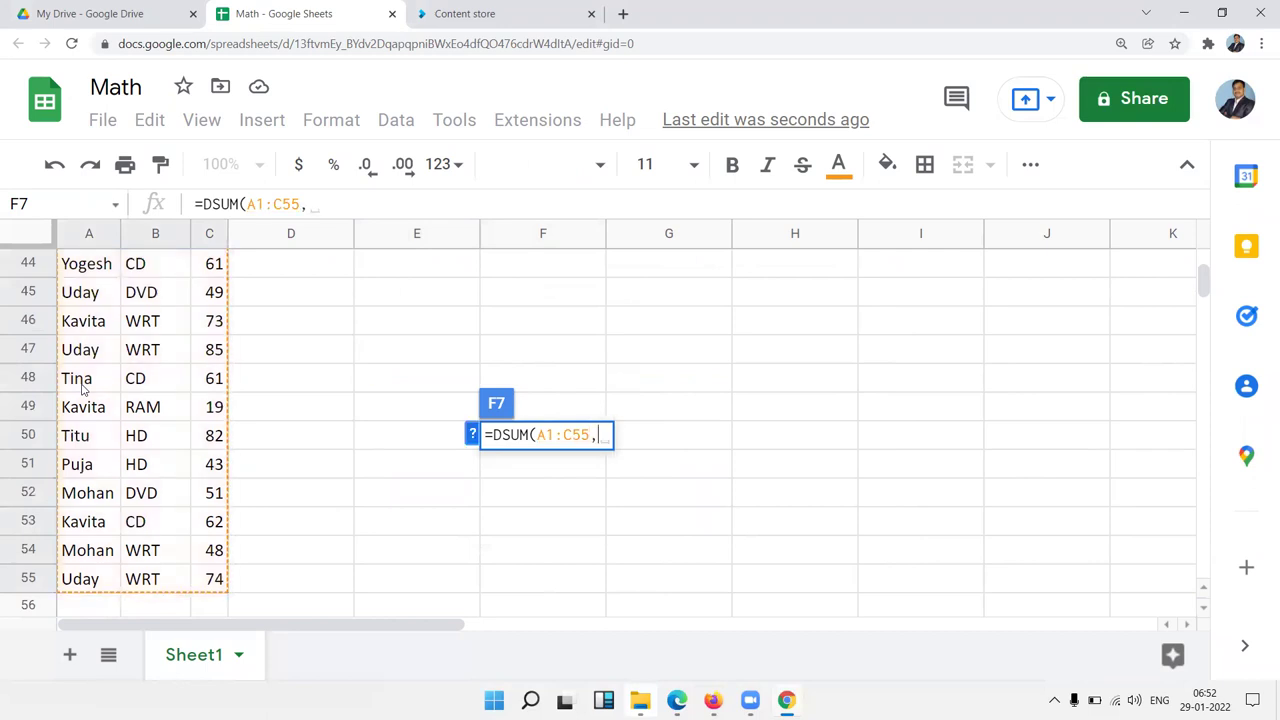
key(Up)
key(Up)
key(Up)
key(Up)
key(Left)
key(Left)
key(Left)
Add criteria range E2:G5 to complete =DSUM(A1:C55,C1,E2:G5), returning 2156.
text(,)
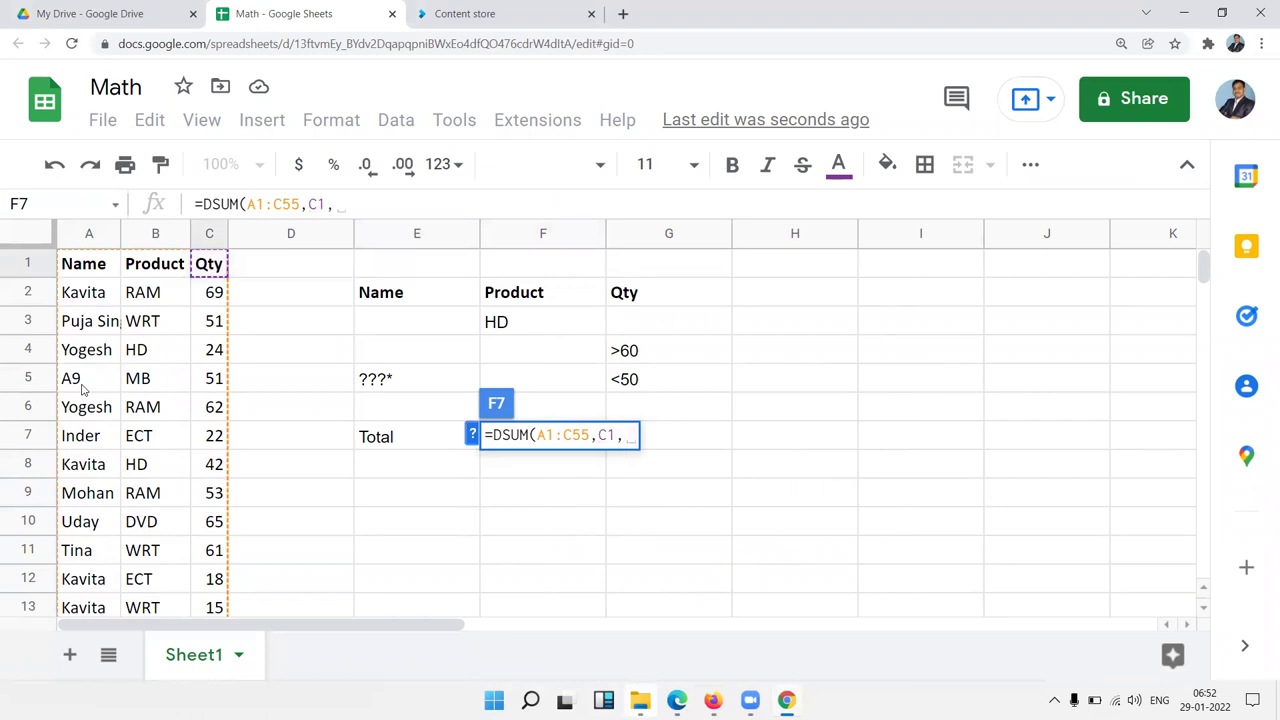
key(Up)
key(Up)
key(Up)
key(Up)
key(Up)
key(Left)
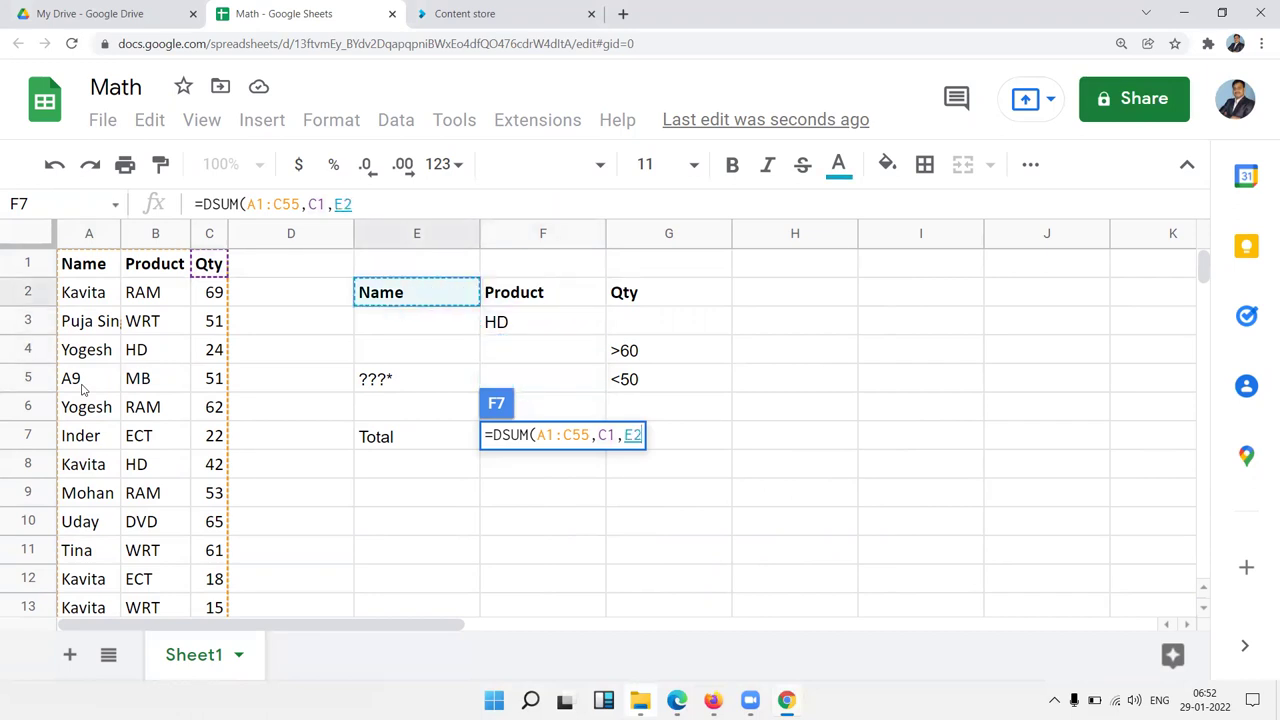
key(shift+Right)
key(shift+Right)
key(shift+Down)
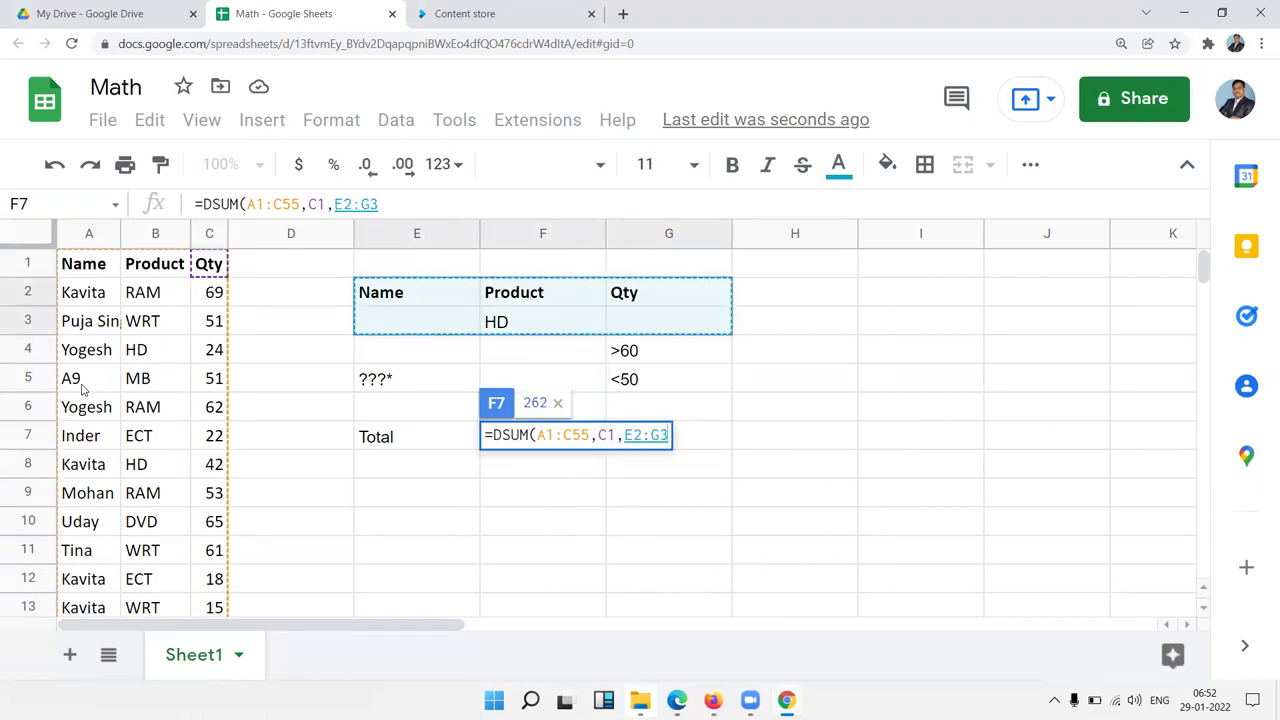
key(shift+Down)
key(shift+Down)
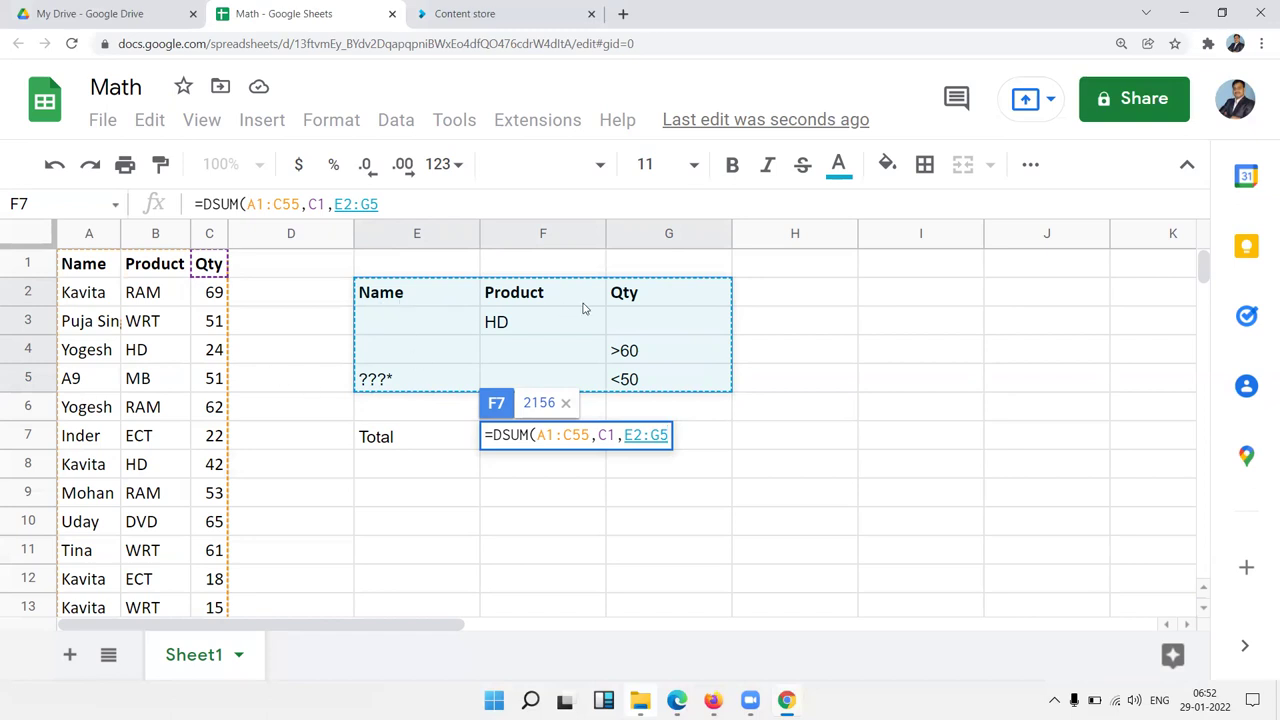
key(Return)
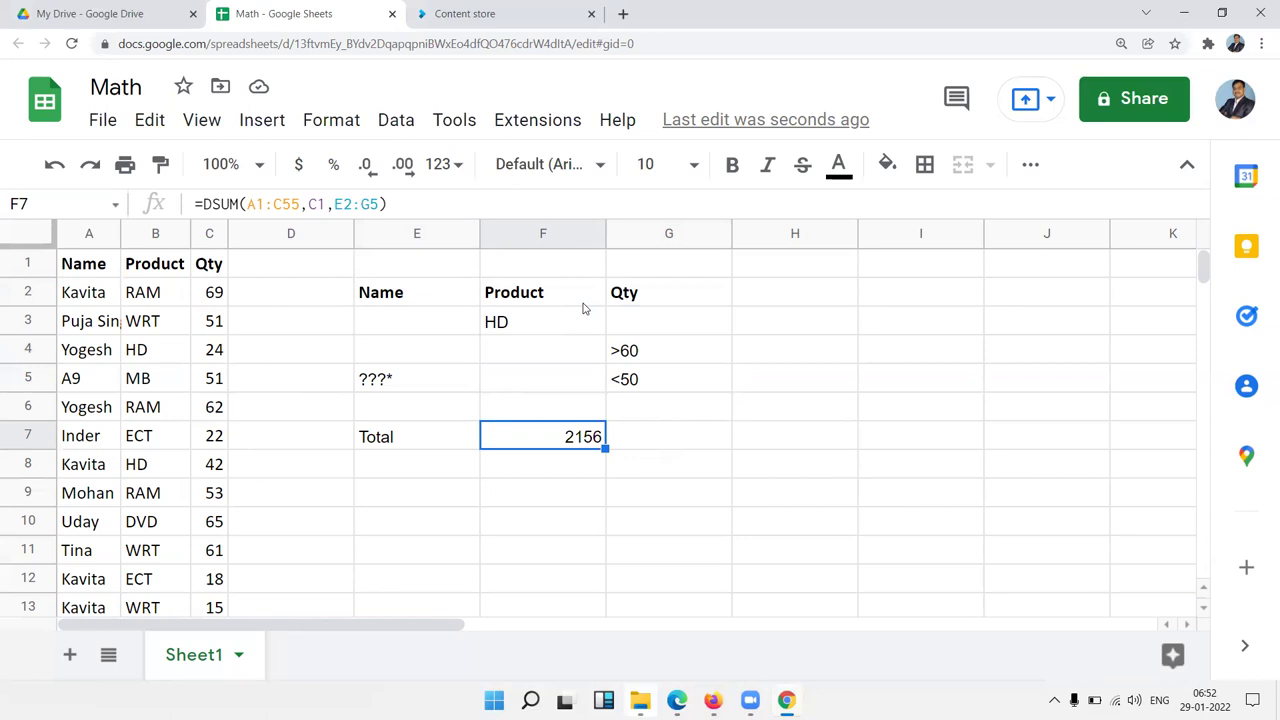
key(Right)
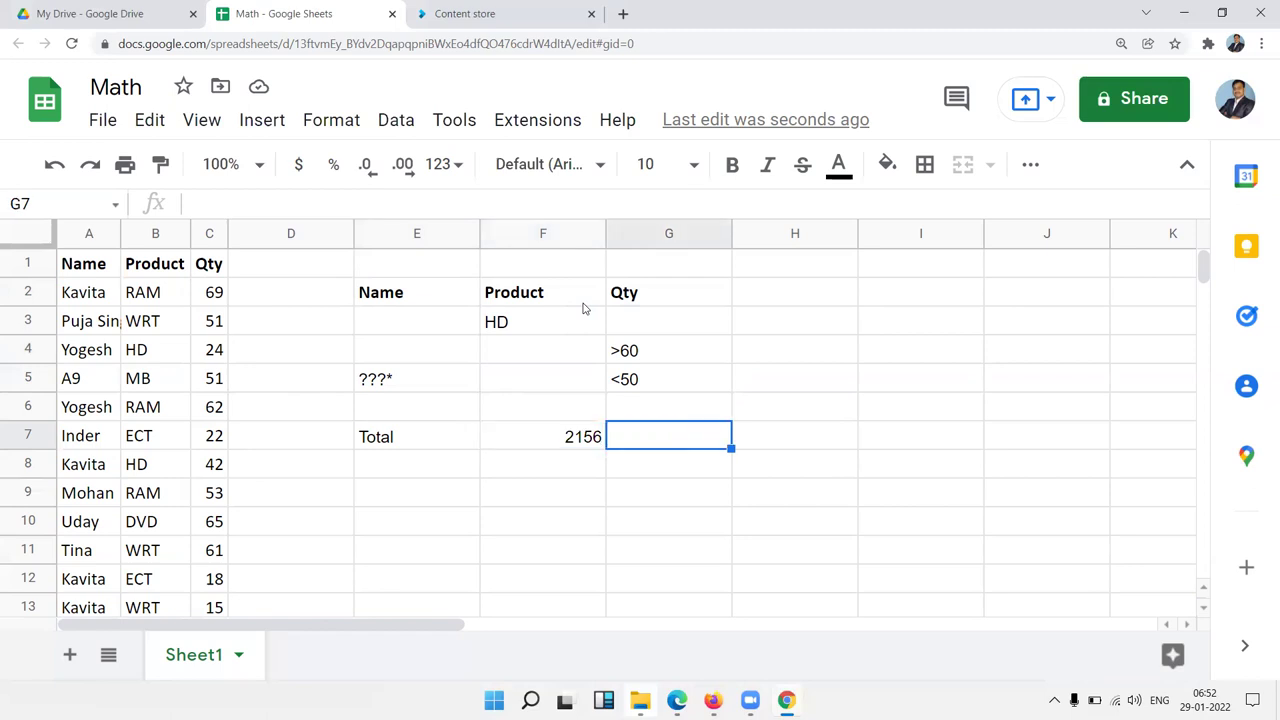
Start a DAVERAGE in G7 with data range A1:C55.
text(dav)
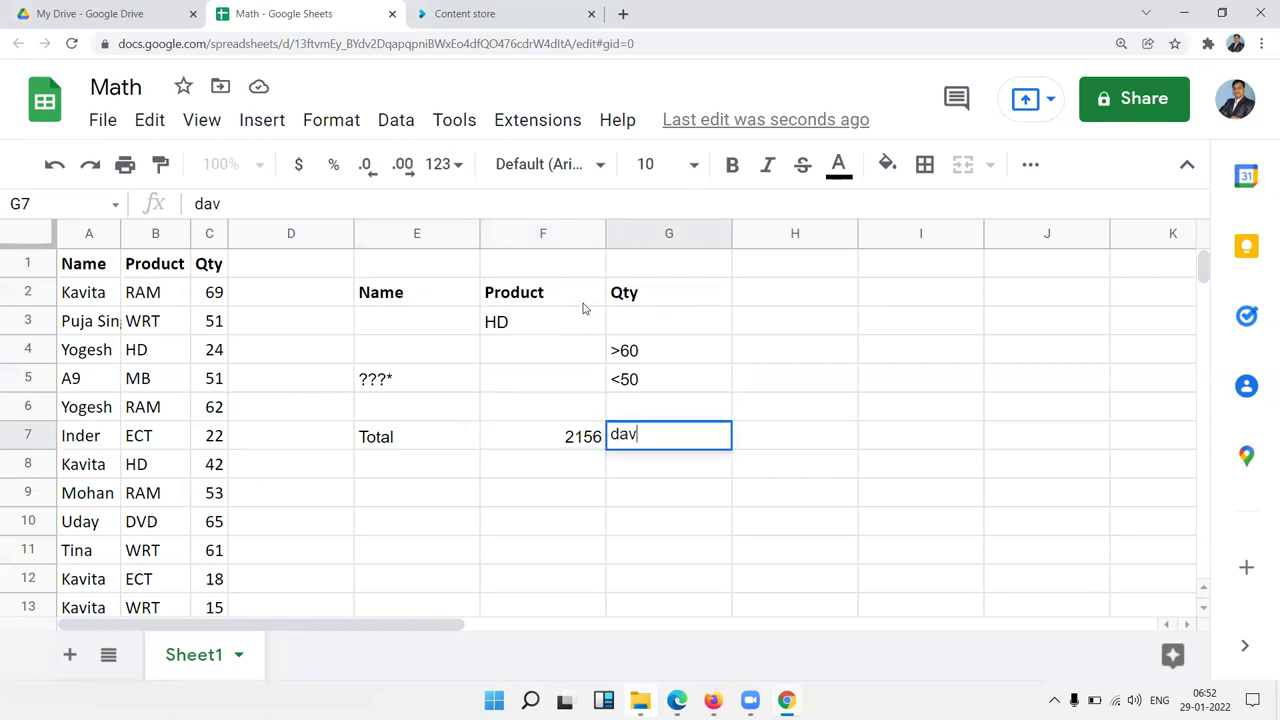
key(BackSpace)
key(BackSpace)
key(BackSpace)
text(=)
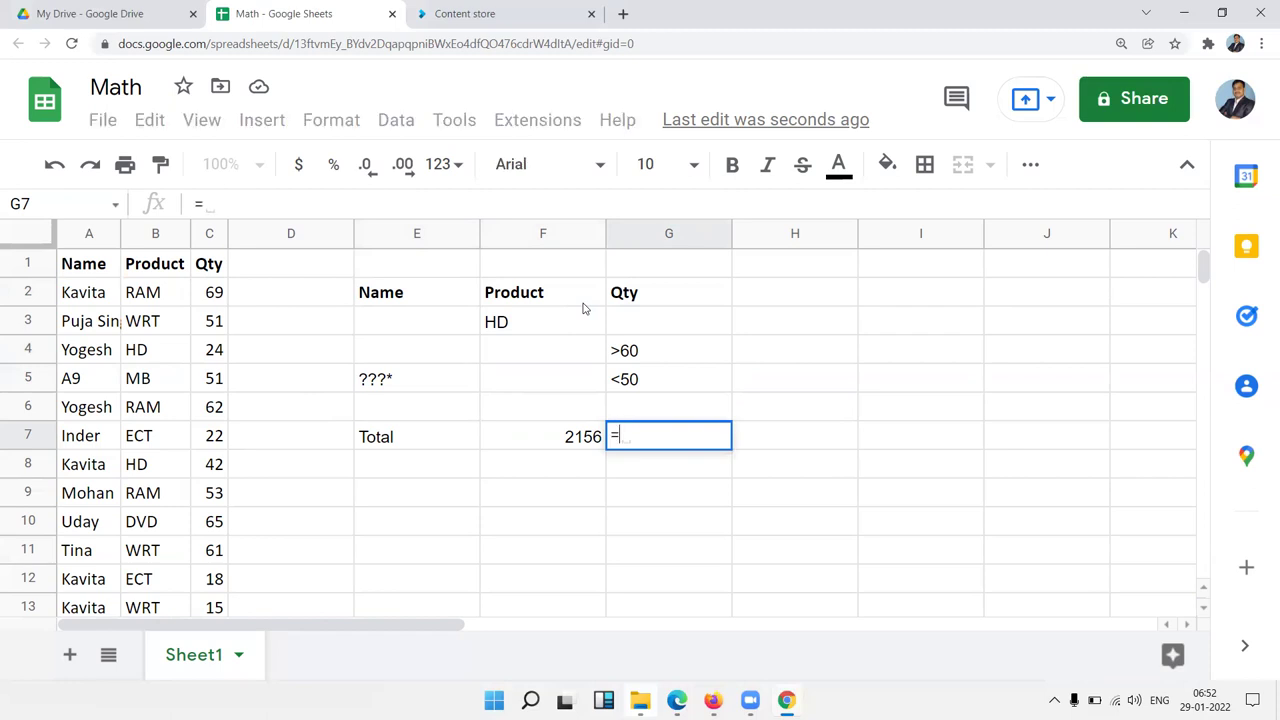
text(av)
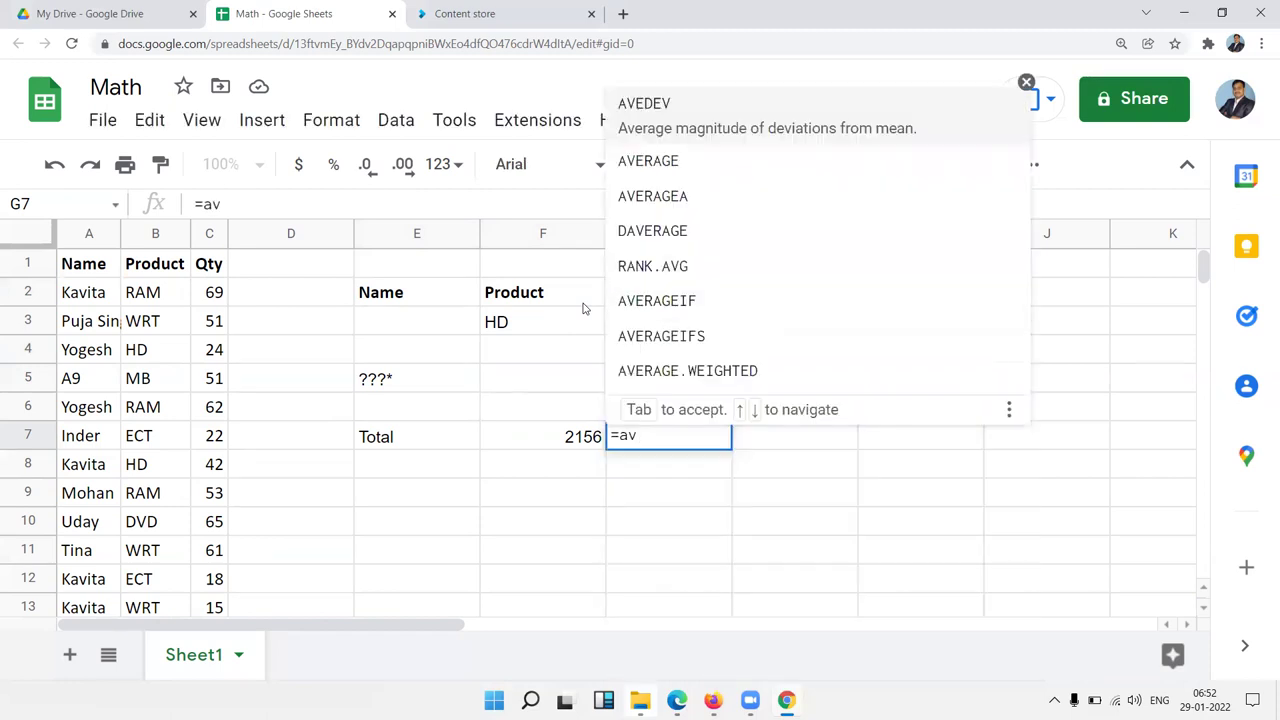
key(Down)
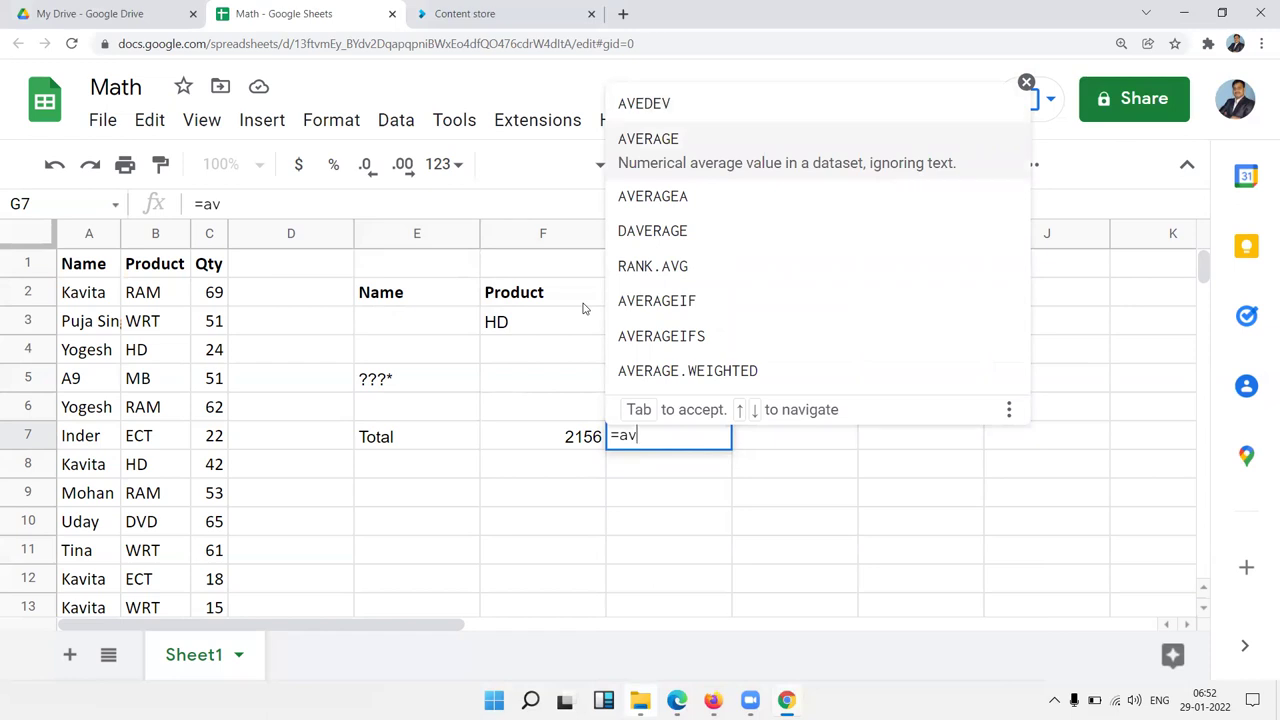
key(BackSpace)
key(BackSpace)
text(da)
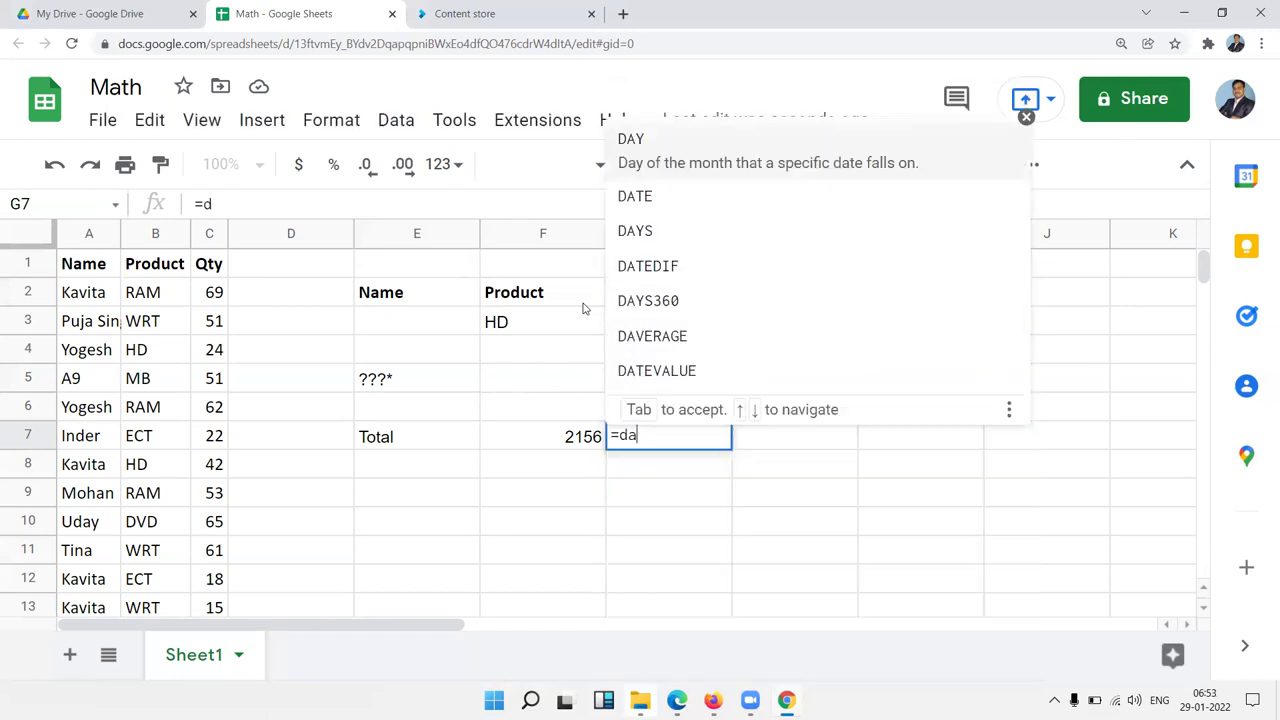
text(v)
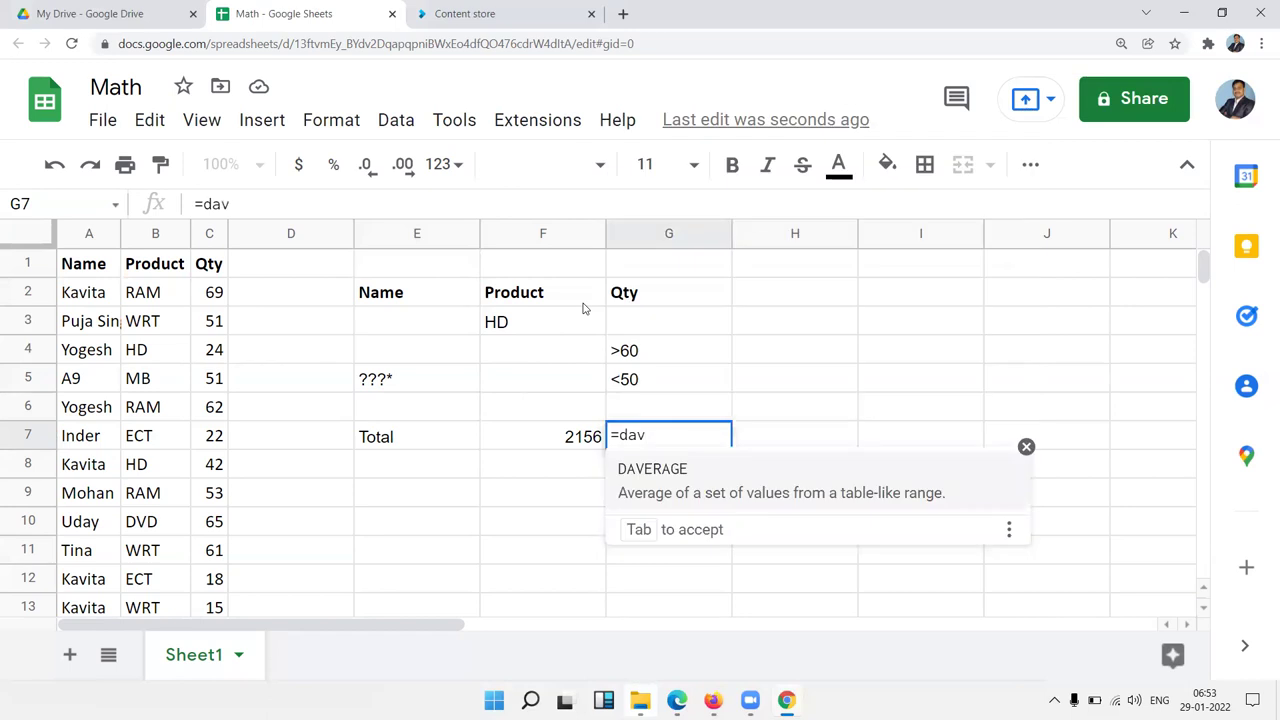
key(Tab)
key(Left)
key(Left)
key(Left)
key(Left)
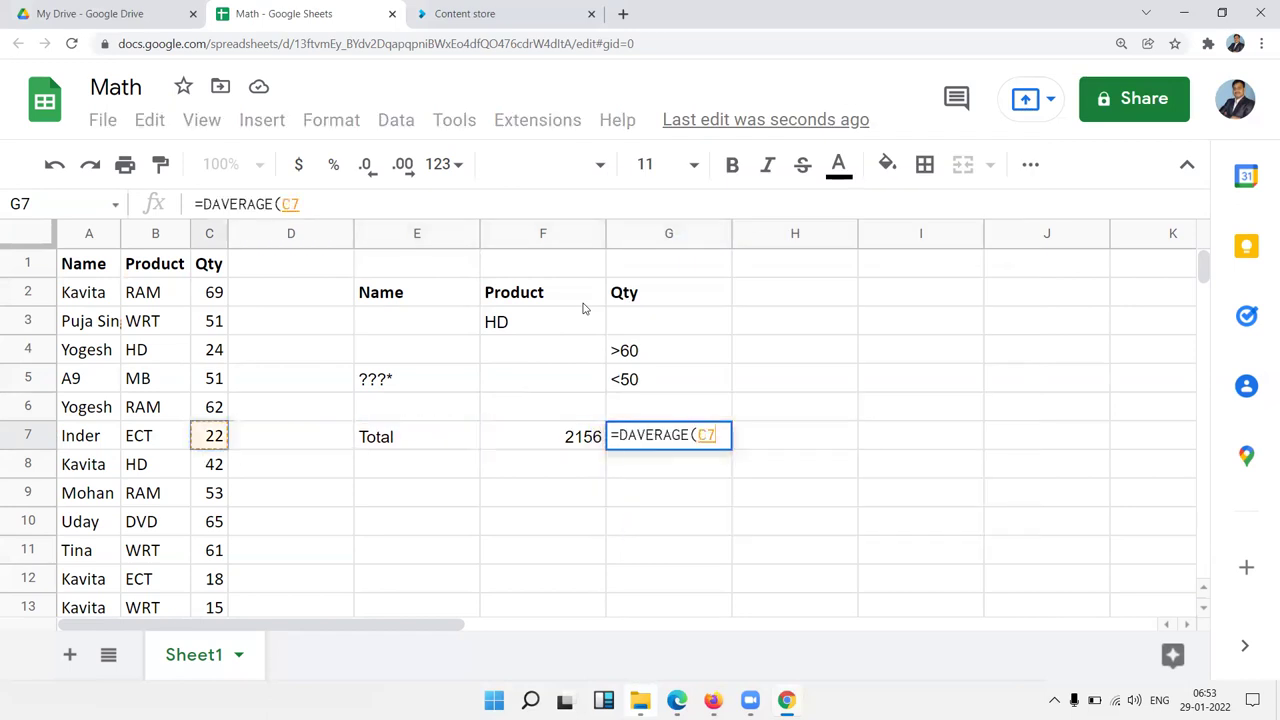
key(Left)
key(Left)
key(ctrl+Up)
key(ctrl+shift+Right)
key(ctrl+shift+Down)
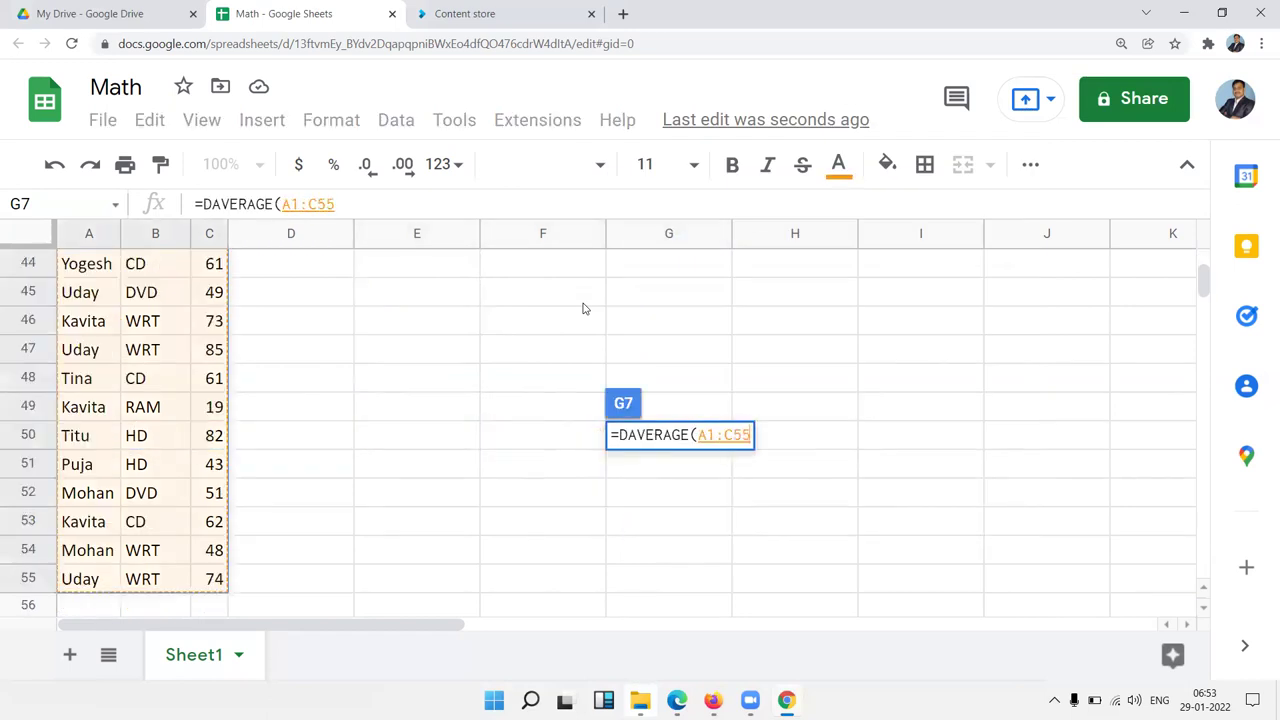
Add field C1 and criteria E2:G5 to complete the DAVERAGE, returning 49.
text(,)
key(ctrl+Up)
key(Left)
key(Left)
key(Left)
key(Left)
text(,)
key(Left)
key(Up)
key(Up)
key(shift+Right)
key(shift+Right)
key(shift+Up)
key(shift+Up)
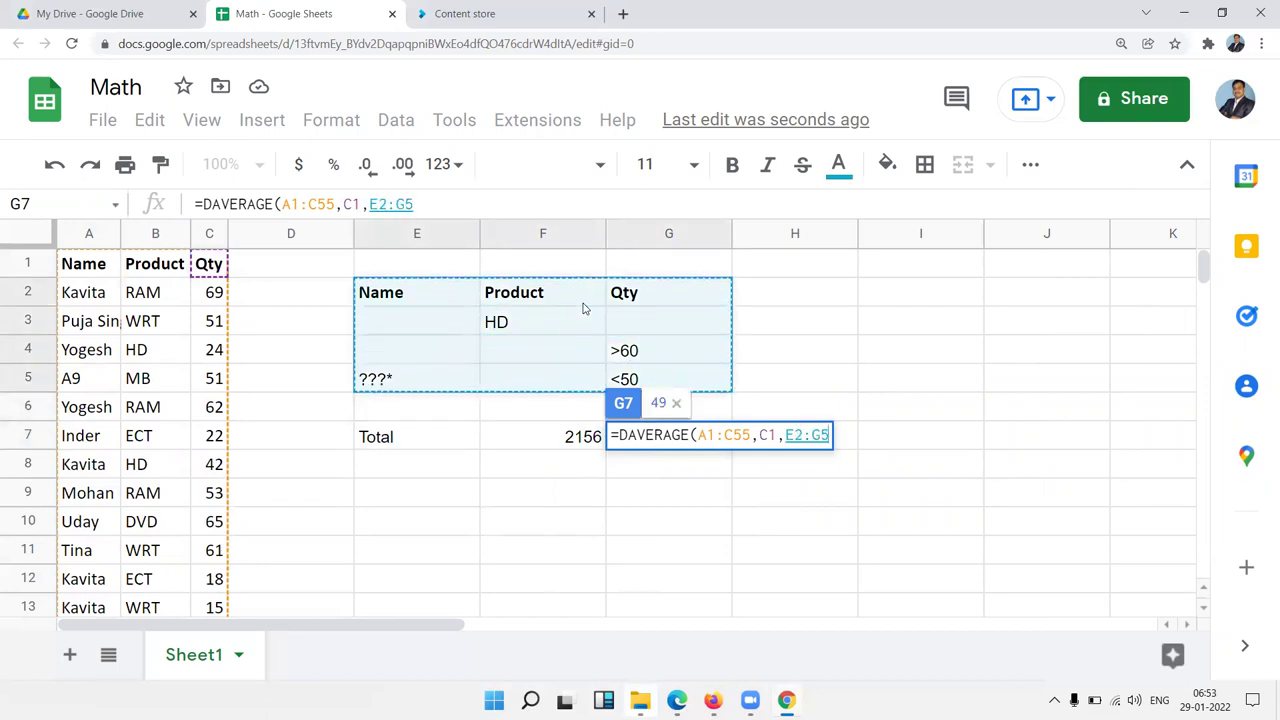
key(Return)
key(Up)
key(Up)
key(Up)
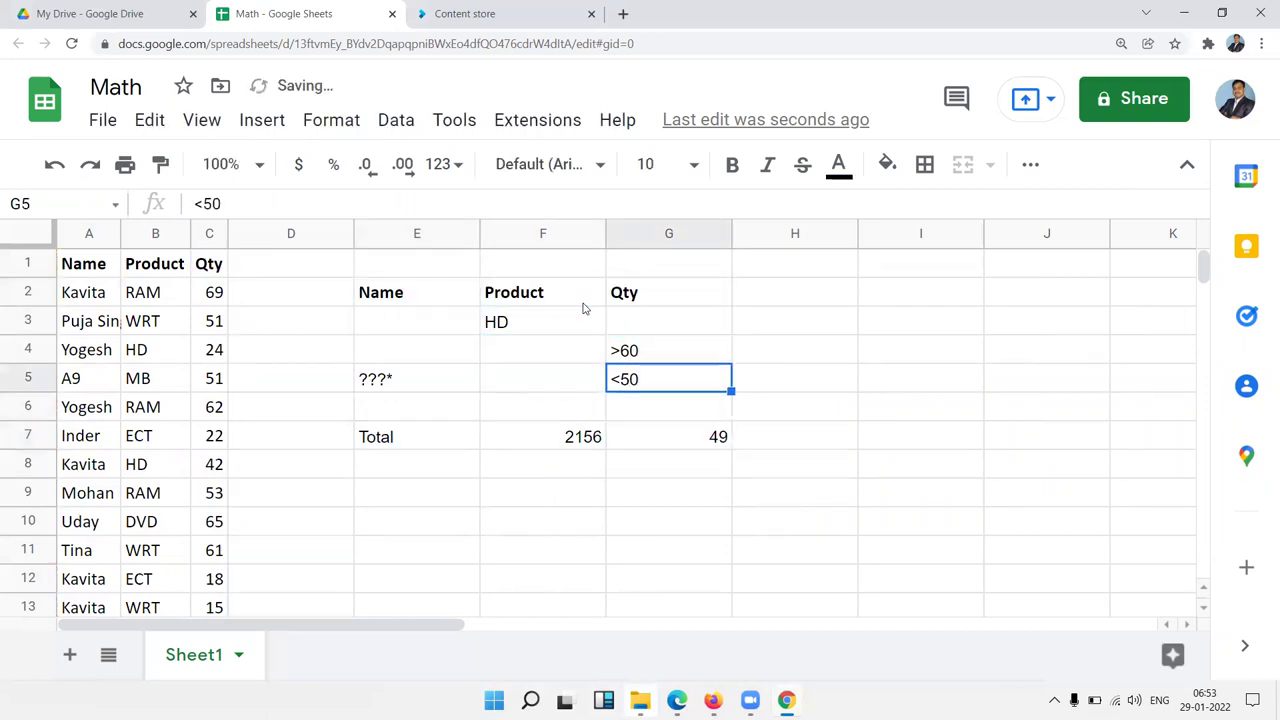
key(Left)
key(Up)
key(Up)
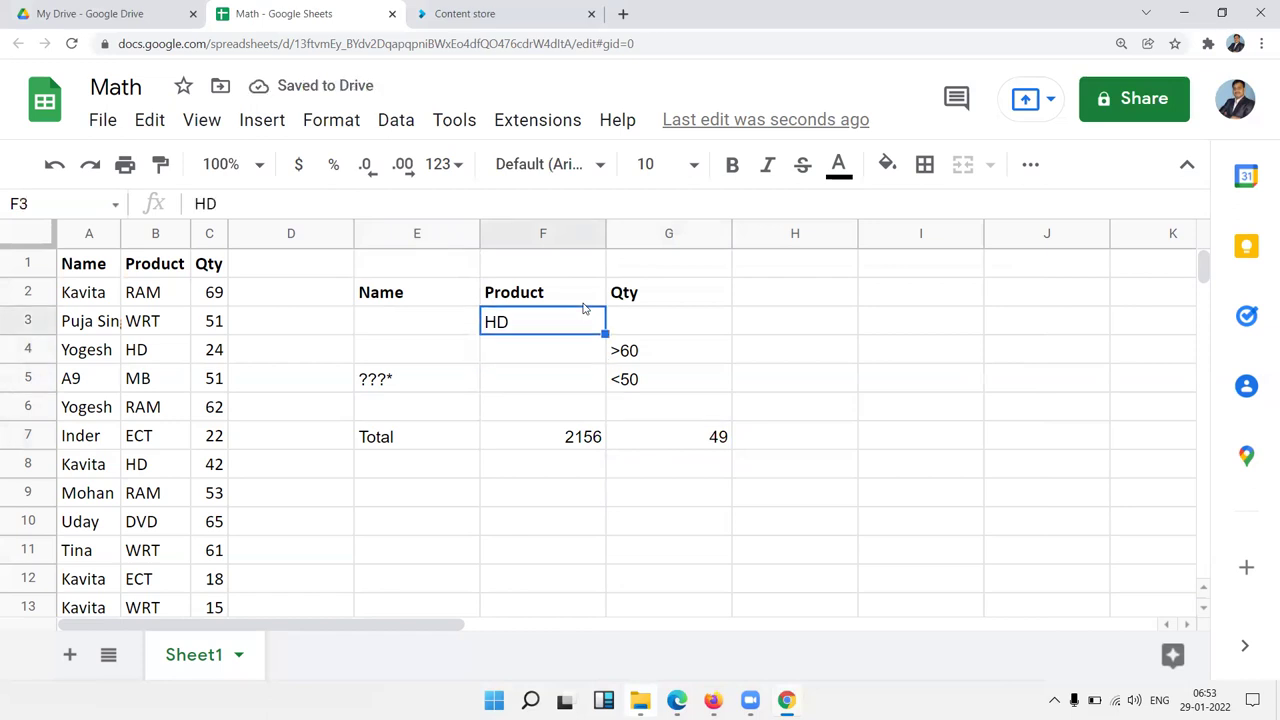
Delete HD from F3 and enter a name criterion in E3, giving 2268 and 49.30434783.
key(Delete)
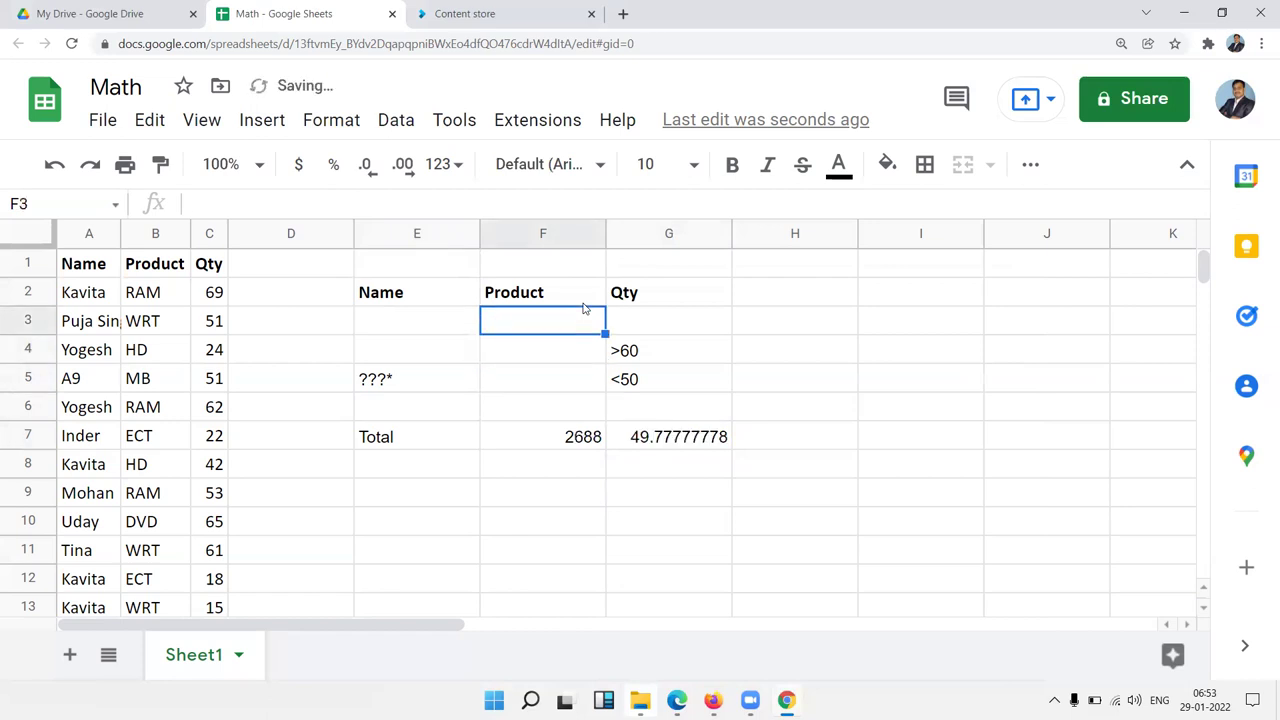
key(Left)
text(Ind)
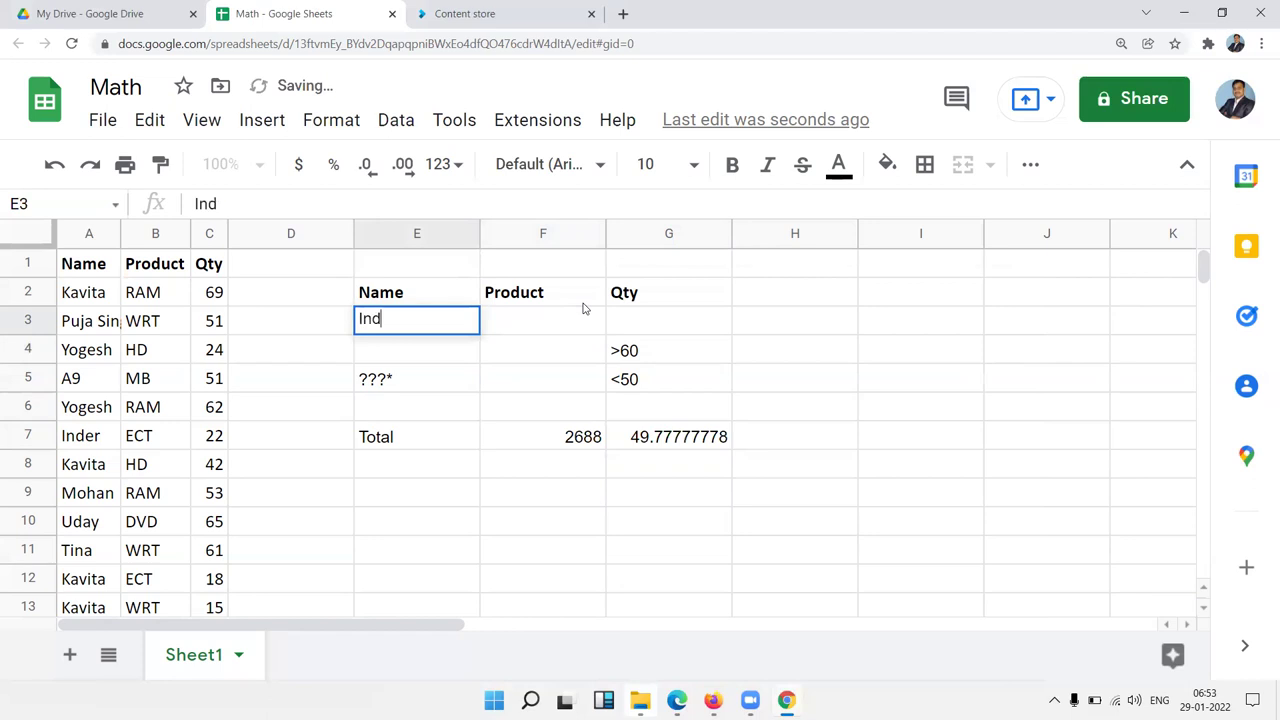
text(er)
key(Return)
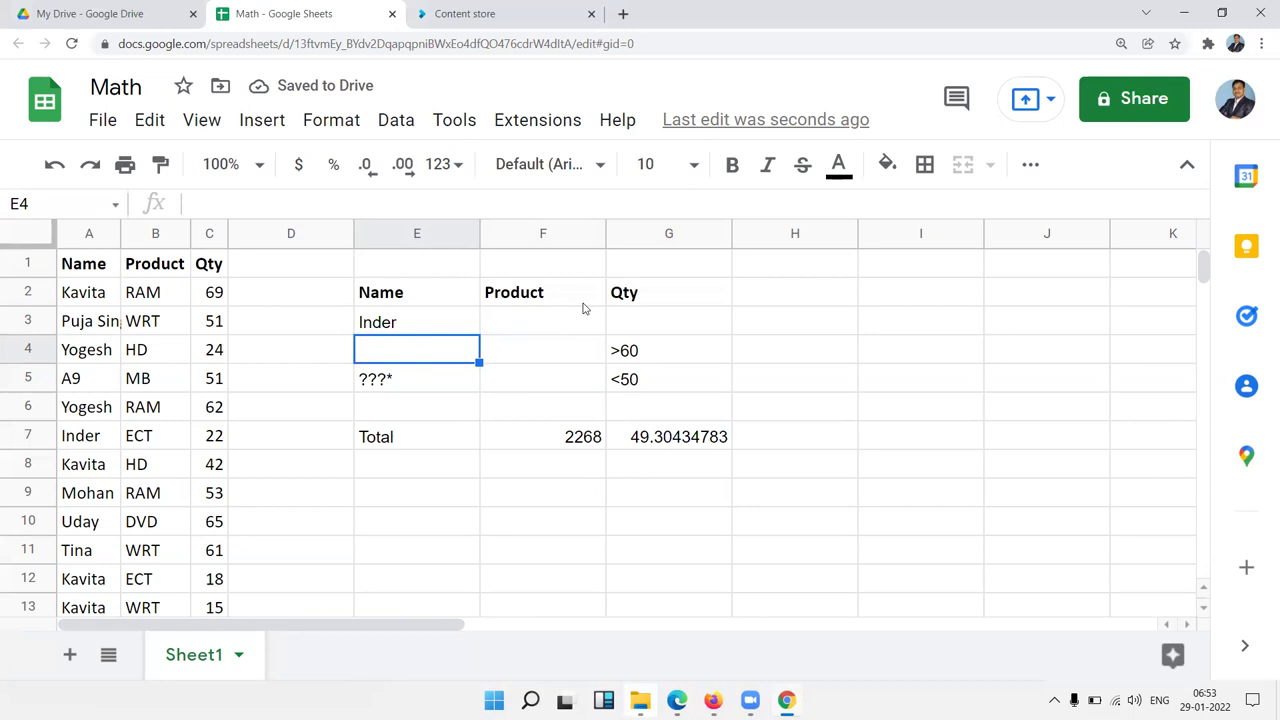
key(Down)
key(Down)
key(Down)
key(Right)
key(Right)
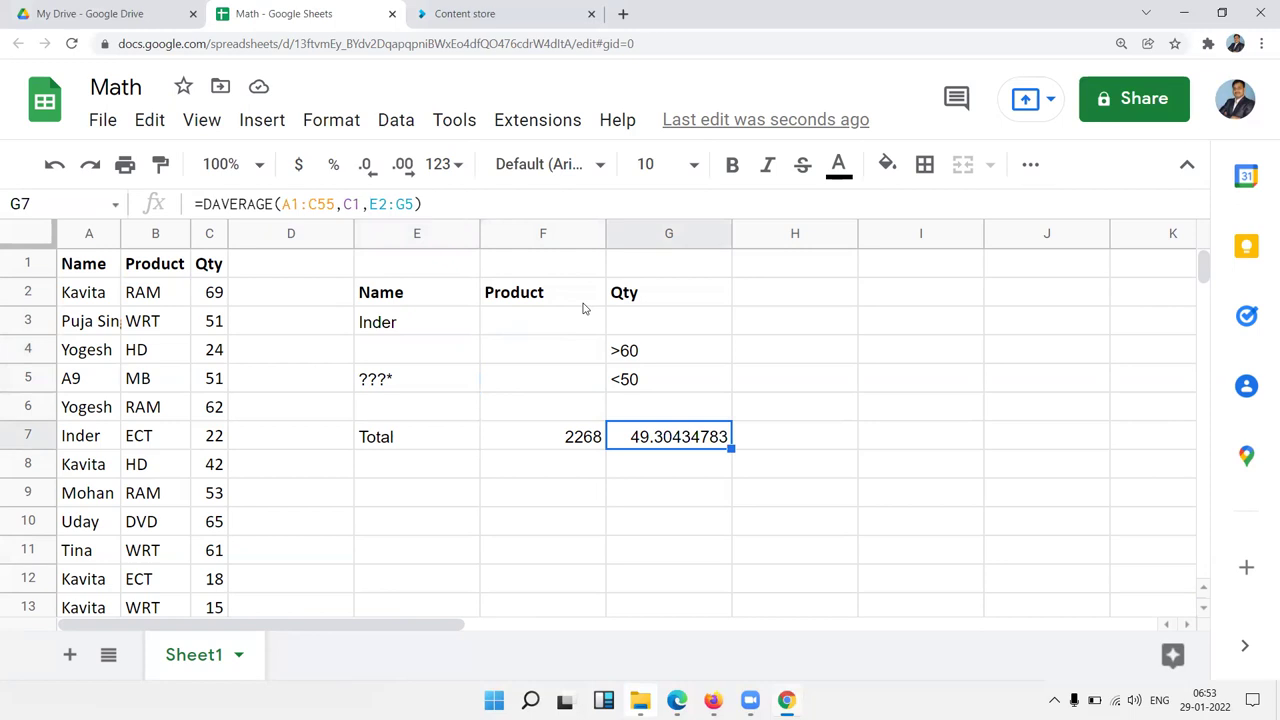
key(Right)
Start a DMAX in H7 with data range A1:C55 and criteria E2:G5.
text(=d)
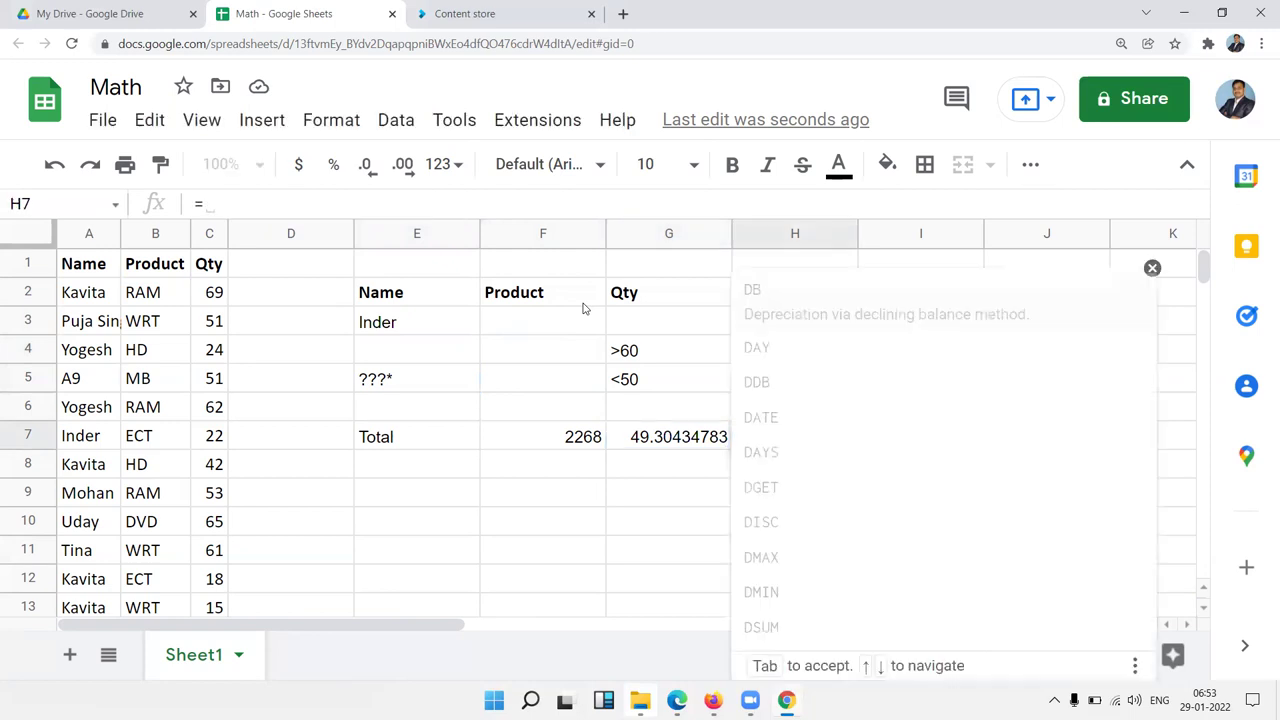
text(m)
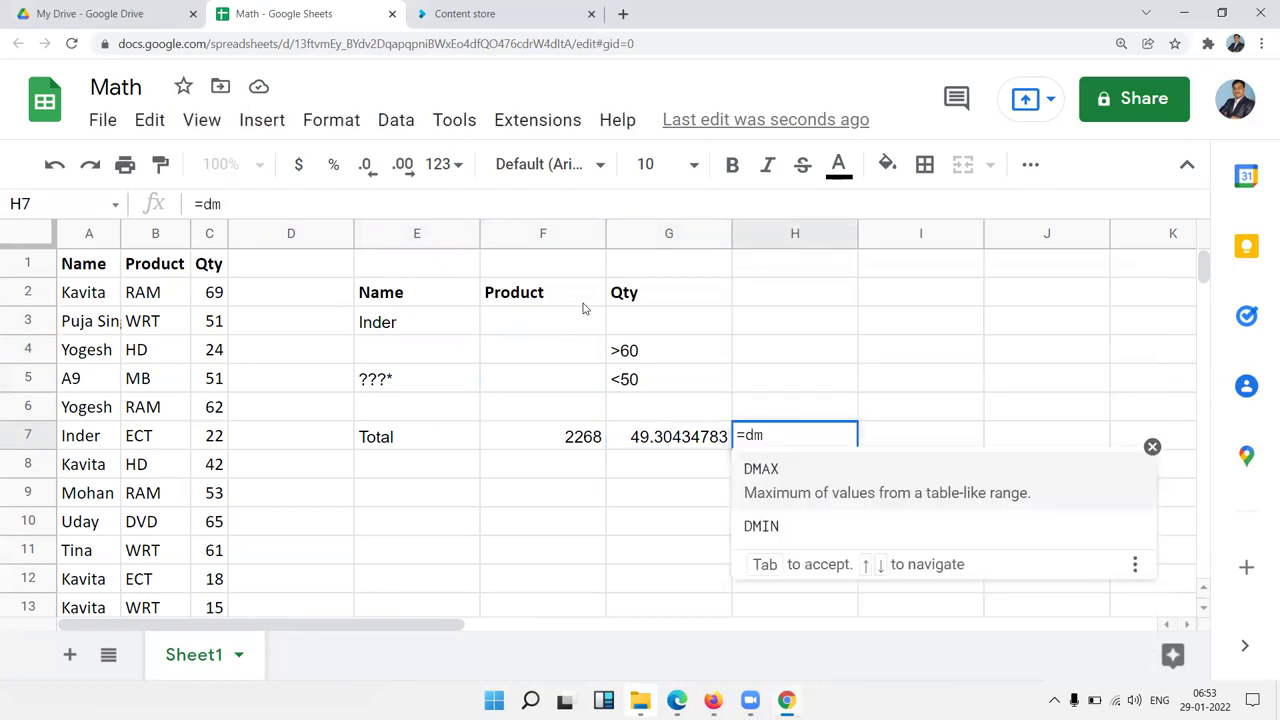
key(Tab)
key(Left)
key(Left)
key(Left)
key(Left)
key(Left)
key(Left)
key(Left)
key(Up)
key(Up)
key(Up)
key(ctrl+shift+Right)
key(ctrl+shift+Down)
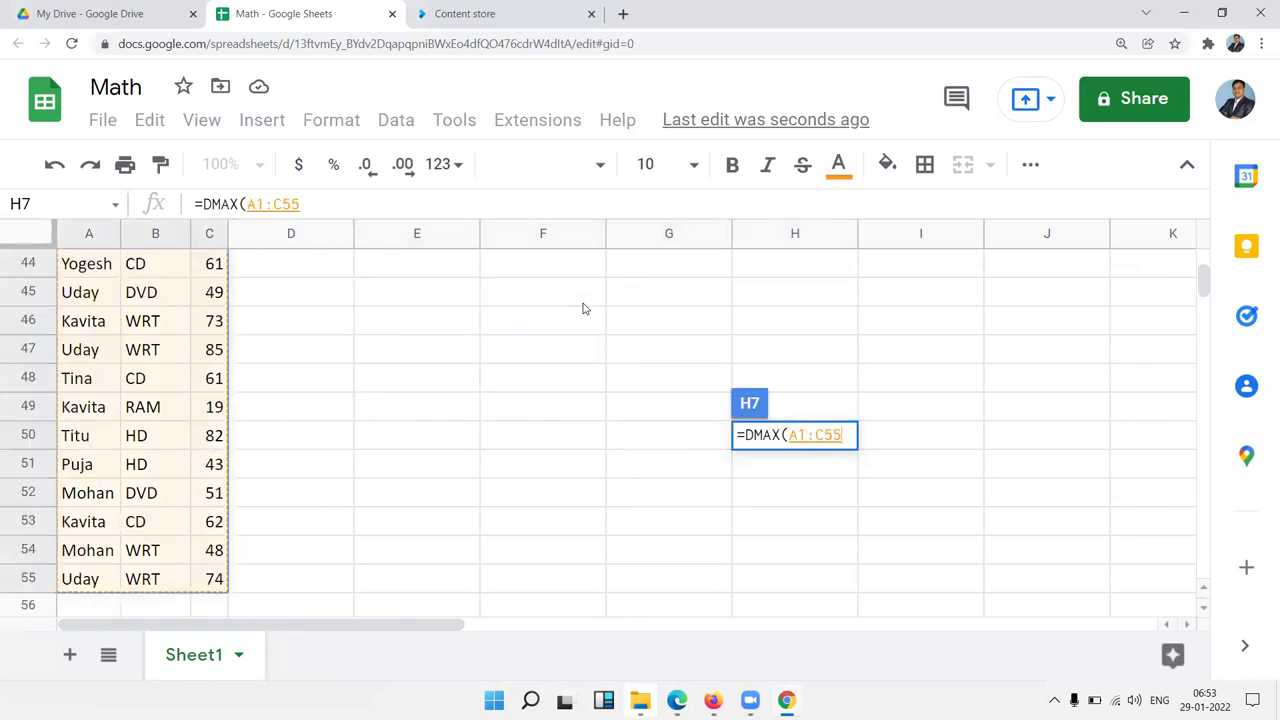
text(,)
key(Up)
key(Up)
key(Up)
key(Up)
key(Up)
key(Up)
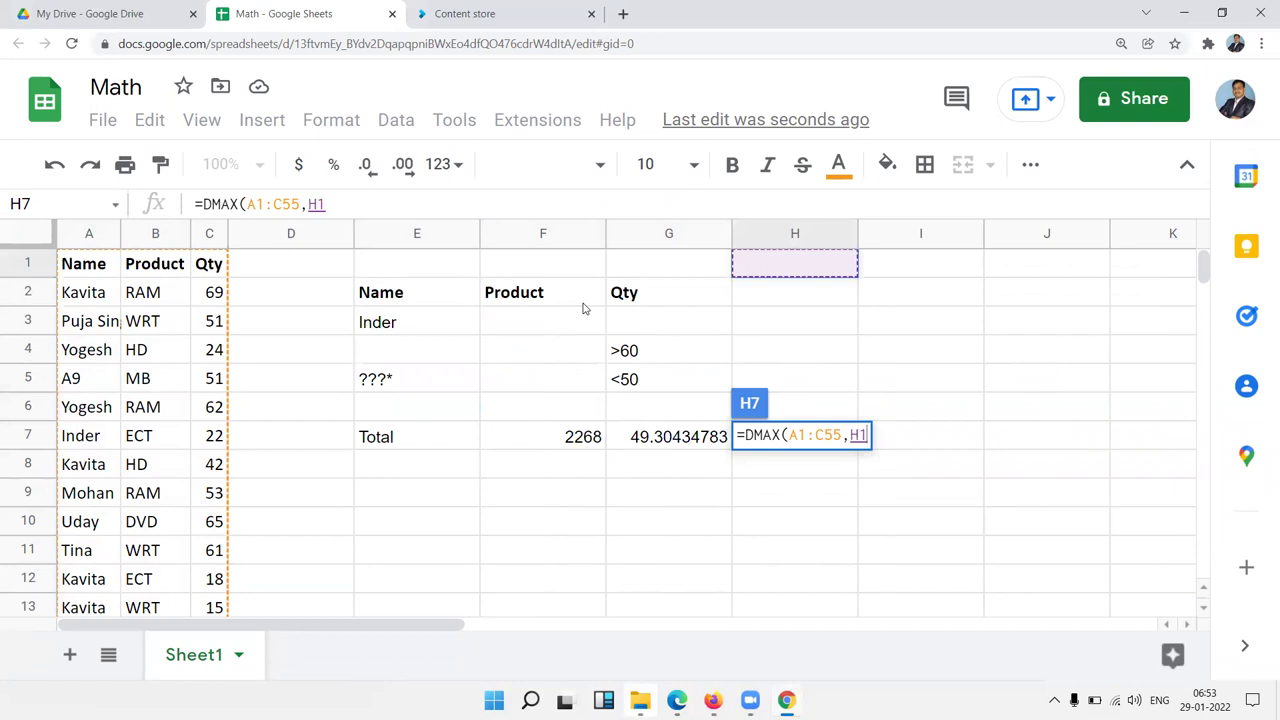
key(Left)
key(Left)
key(Left)
key(Down)
key(shift+Right)
key(shift+Right)
key(shift+Down)
key(shift+Down)
key(shift+Down)
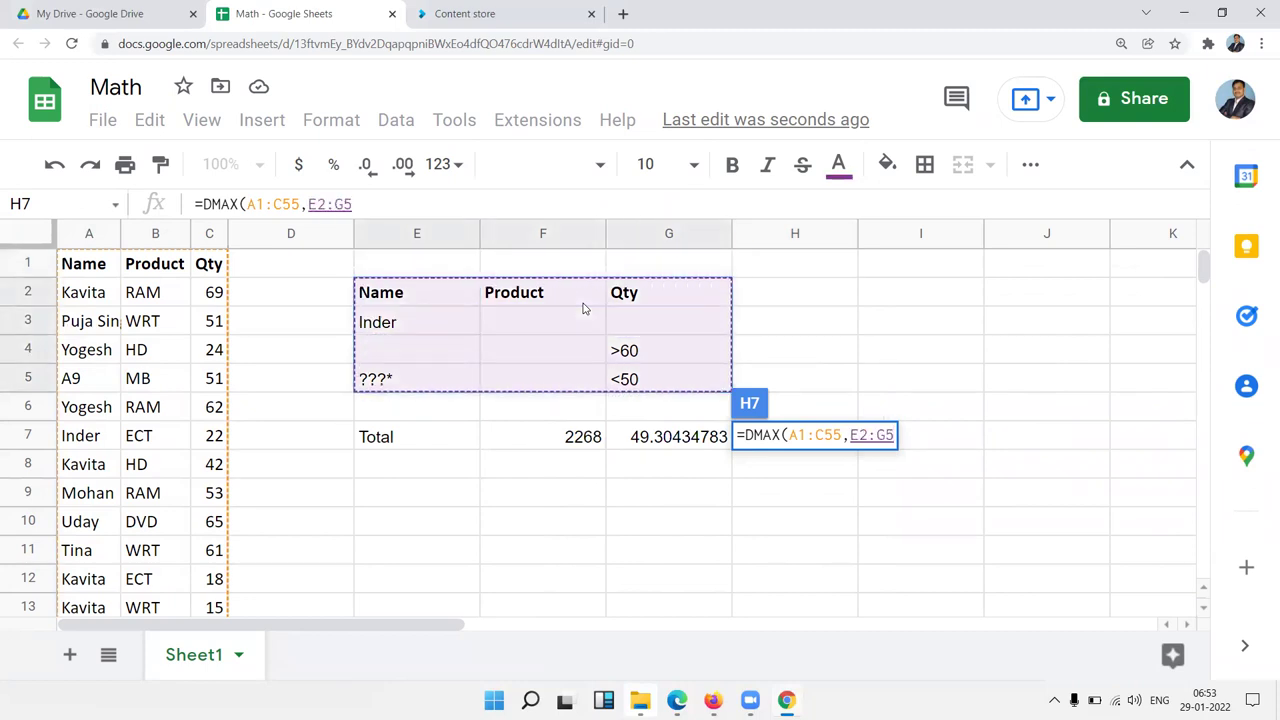
Insert "Qty" as the DMAX field argument so H7 returns 85.
click(848, 436)
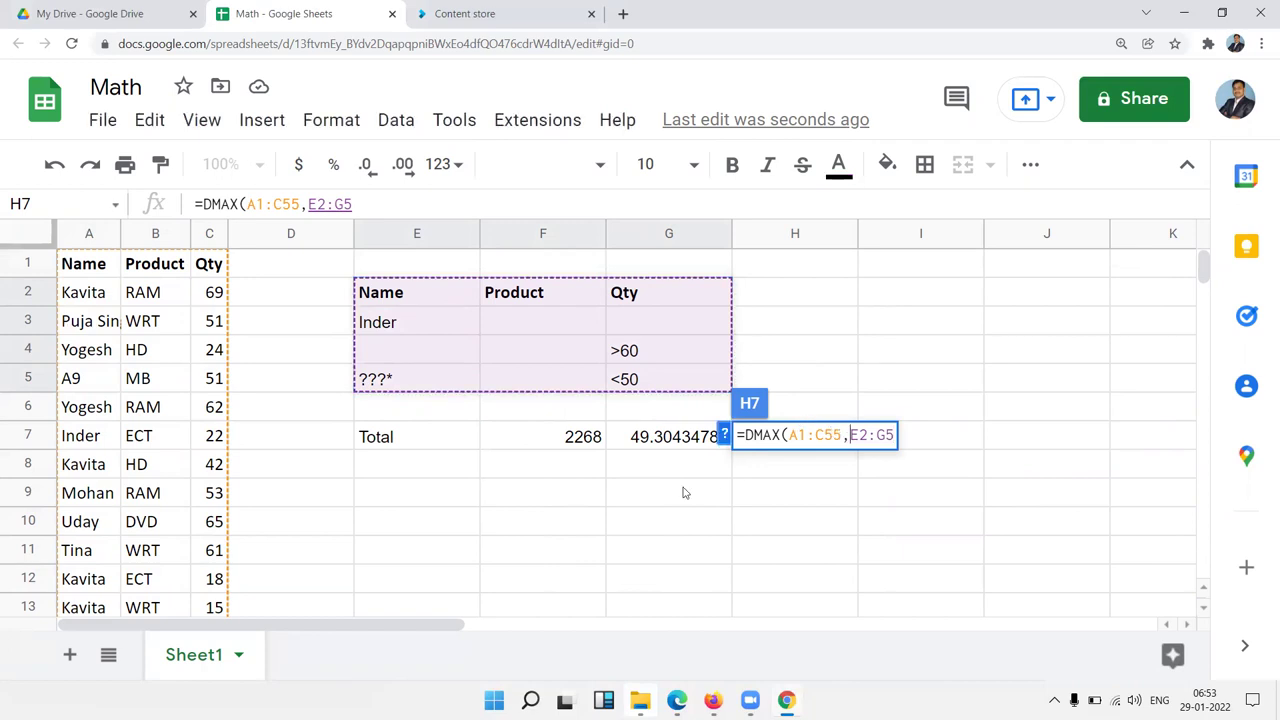
text("Qty",)
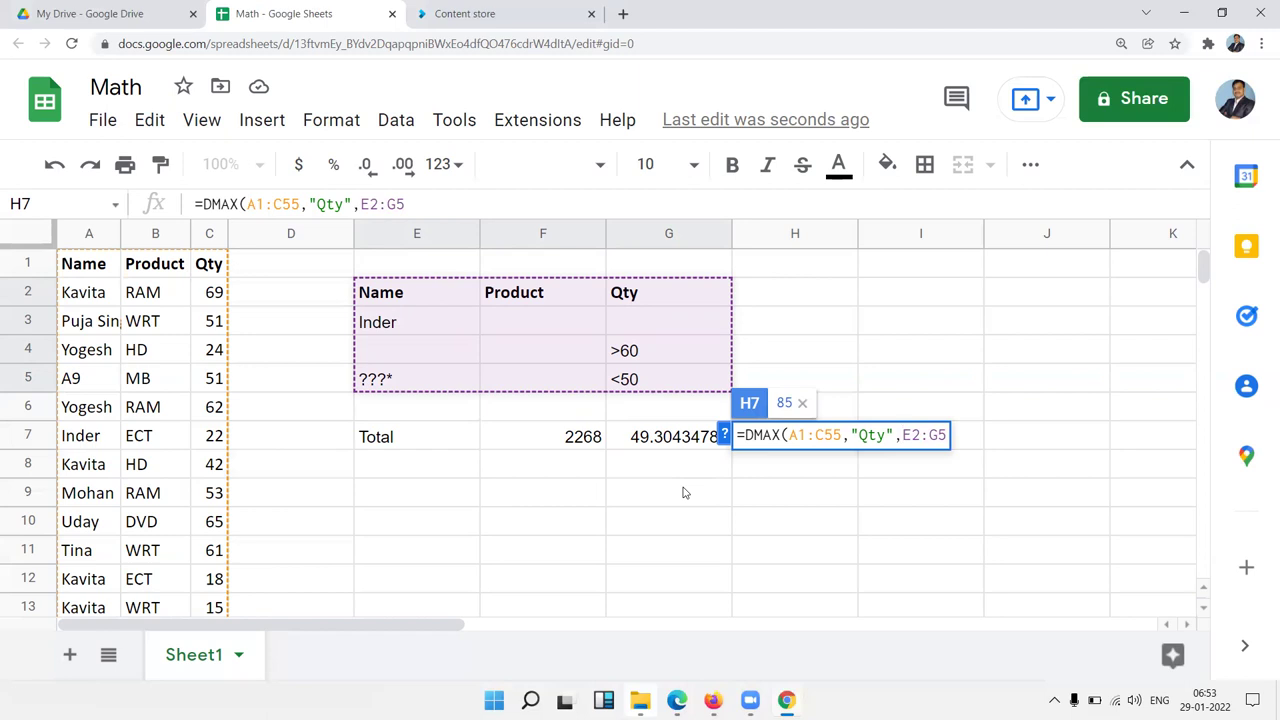
key(Return)
key(Up)
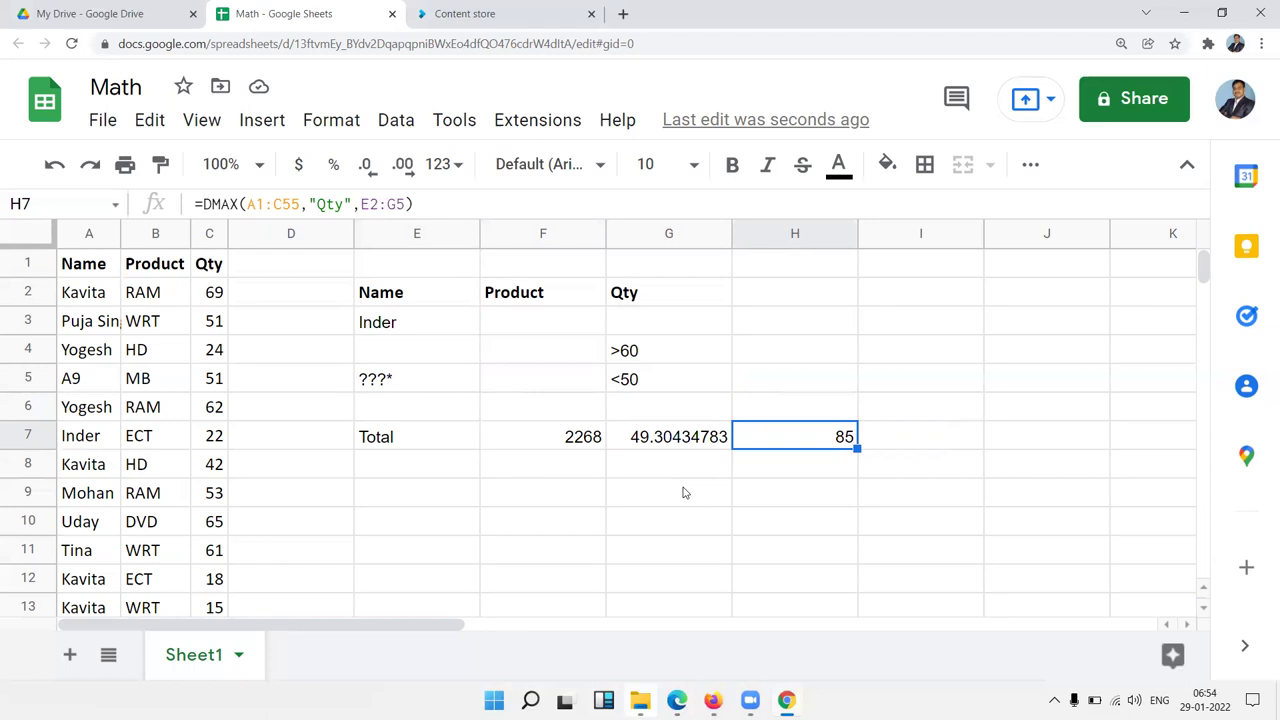
Start a DMIN in F8 with data range A1:C55 and field "Qty".
key(Down)
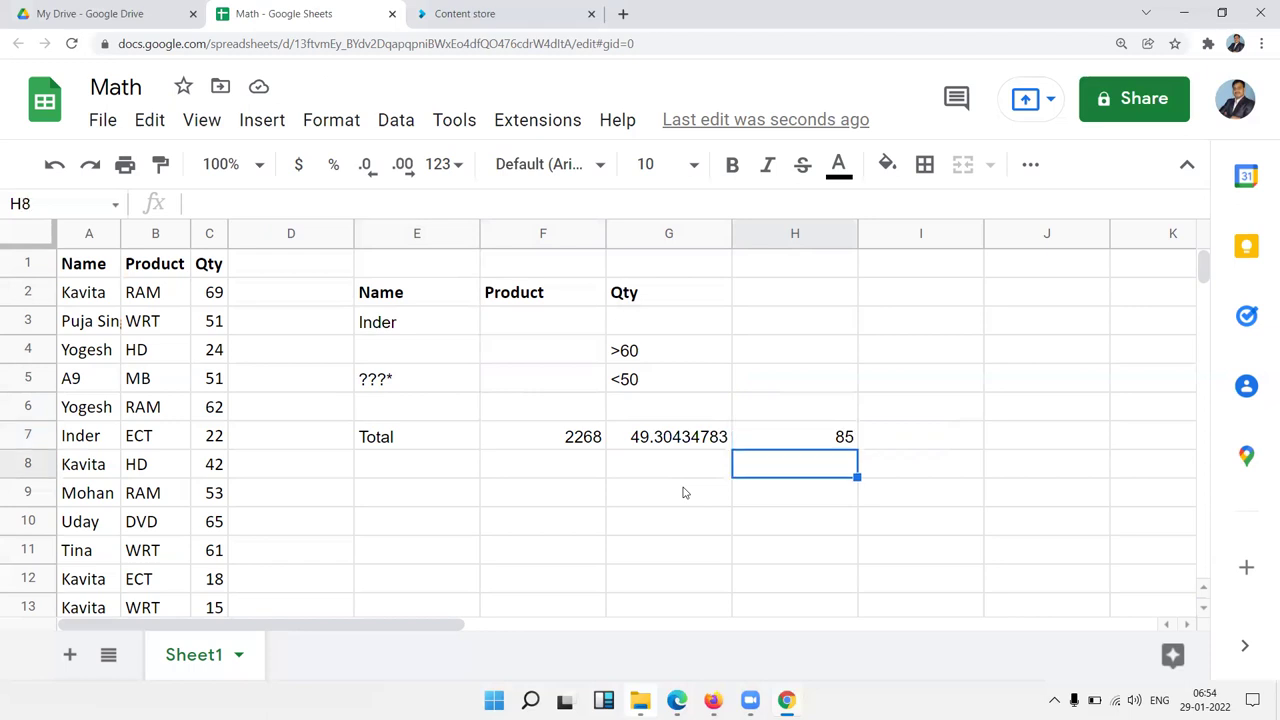
key(Left)
key(Left)
text(=d)
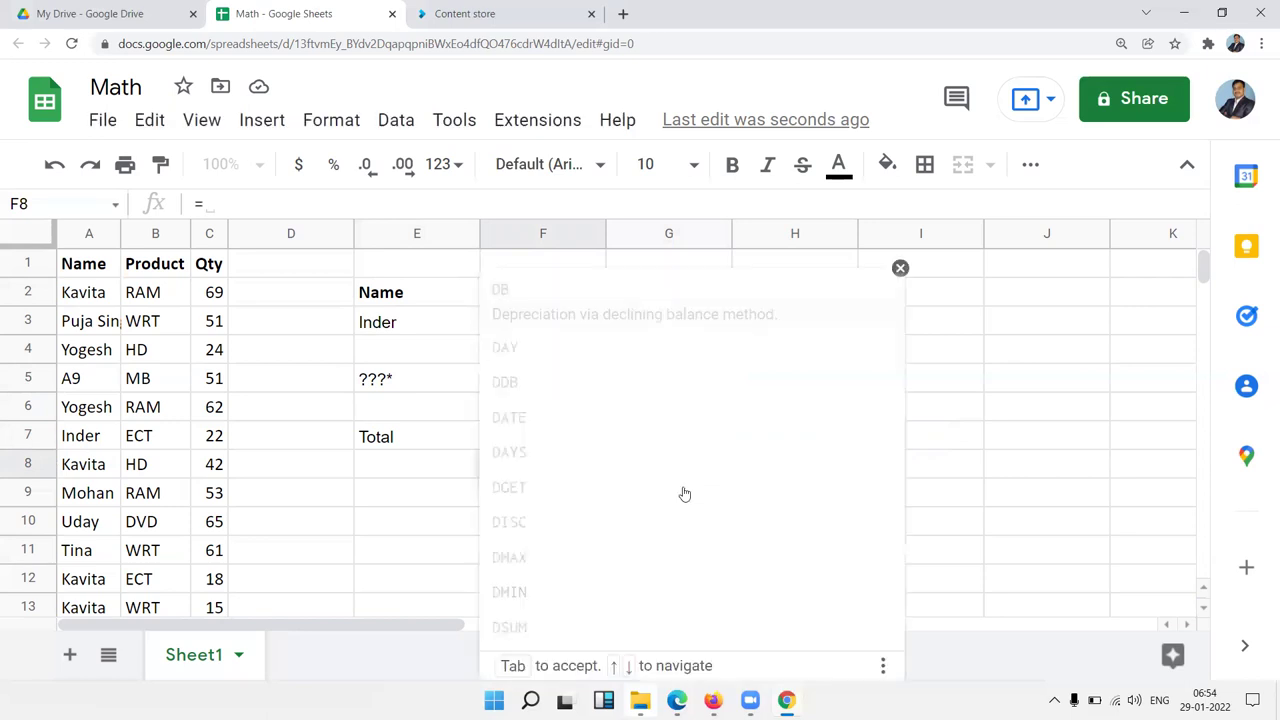
text(min)
key(Tab)
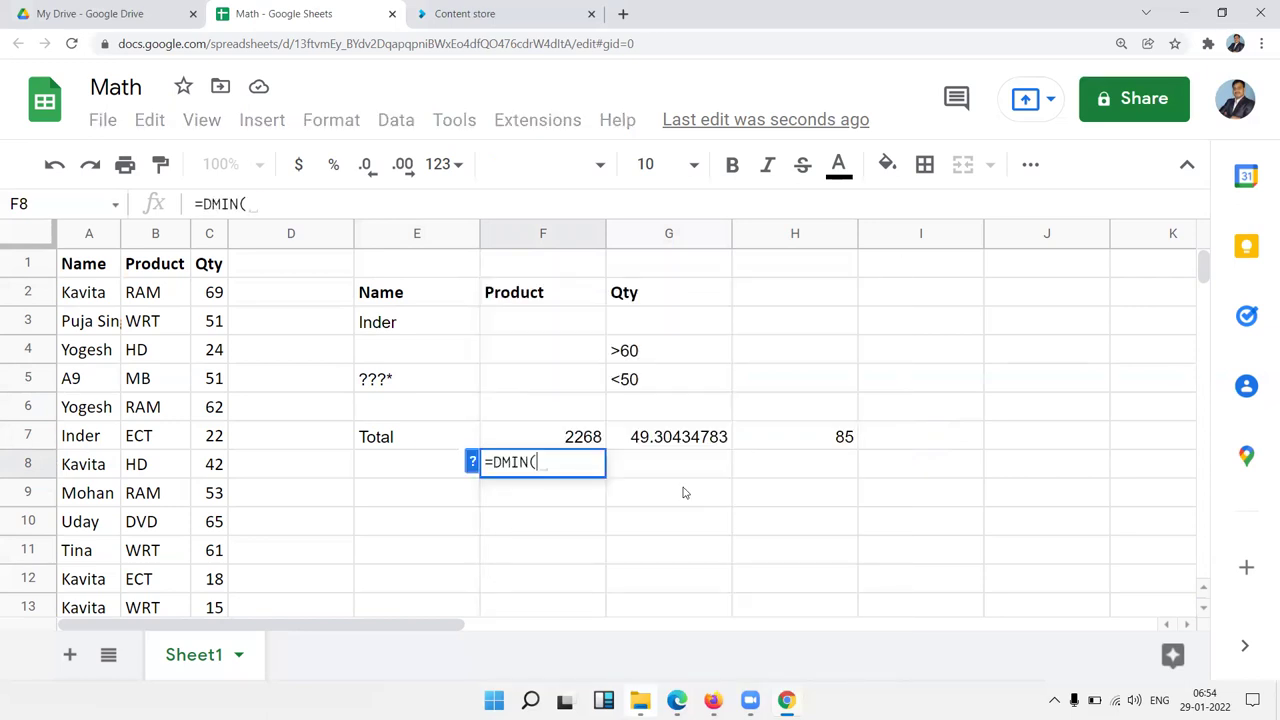
key(Left)
key(Left)
key(Left)
key(Left)
key(Left)
key(ctrl+Up)
key(ctrl+shift+Right)
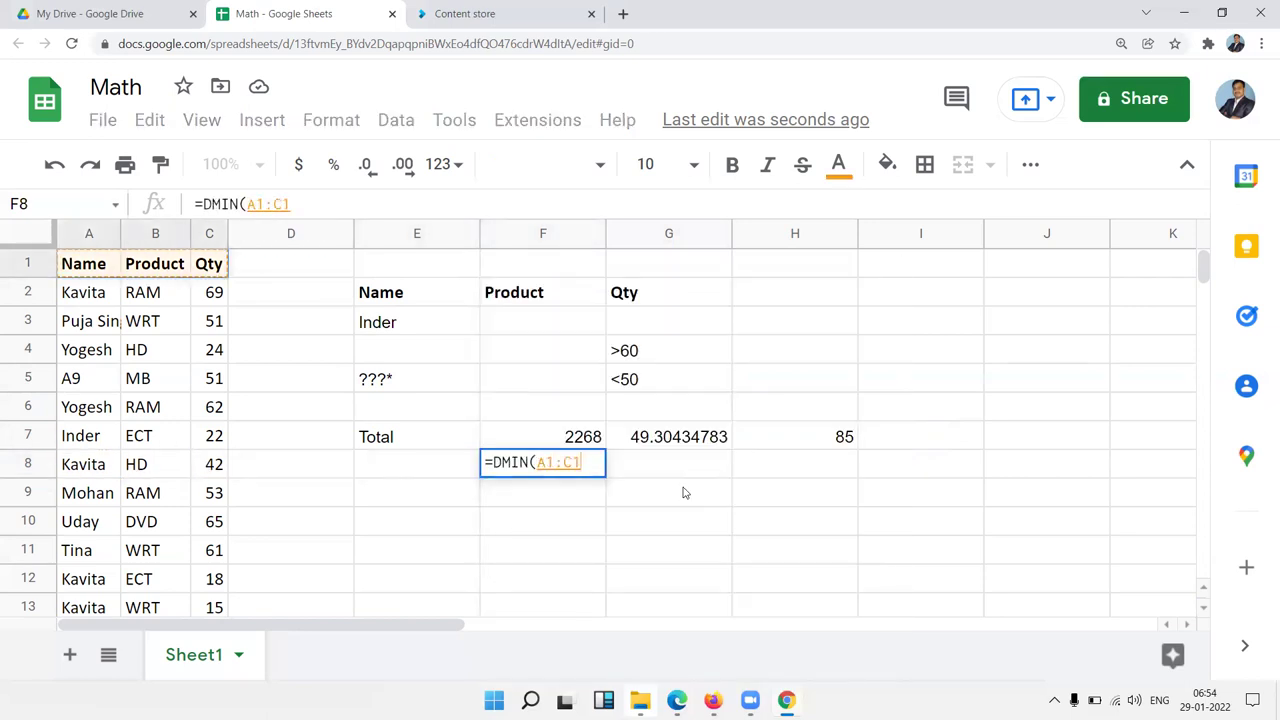
key(ctrl+shift+Down)
text(,"Qty")
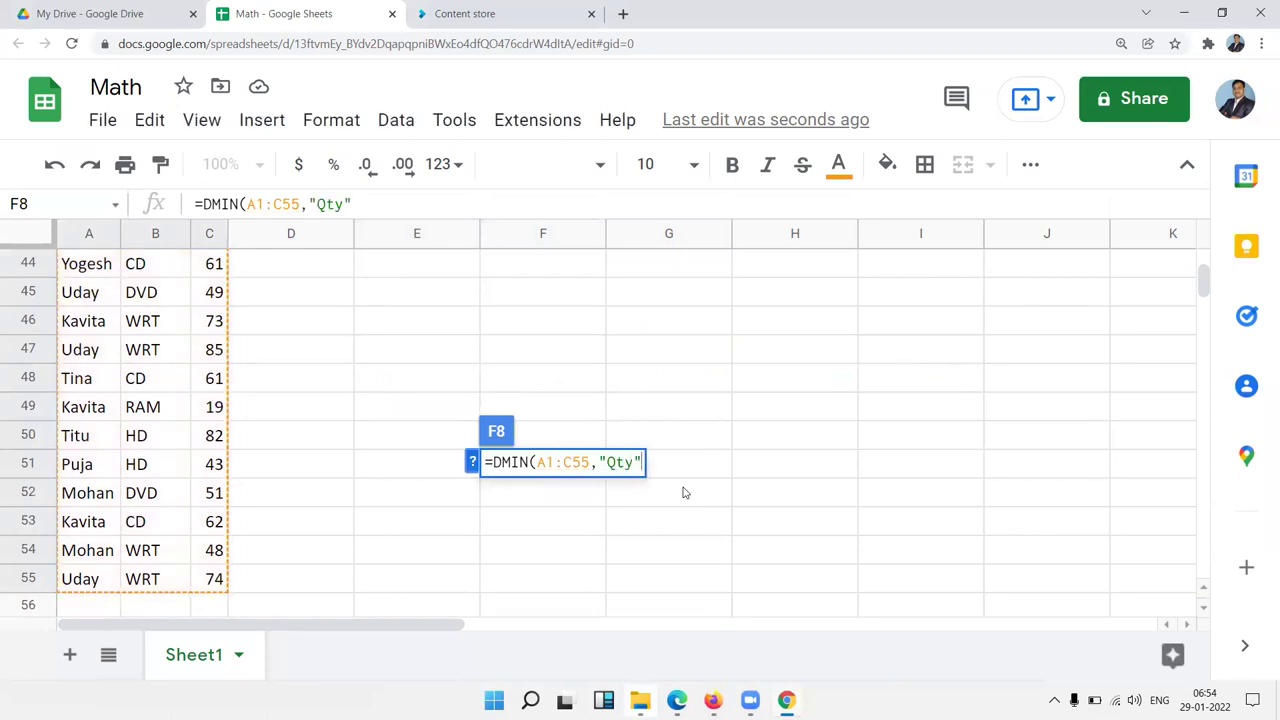
text(m)
key(BackSpace)
Add criteria range E2:G5 to complete =DMIN(A1:C55,"Qty",E2:G5), returning 12.
text(,A1)
key(BackSpace)
key(BackSpace)
text(F1)
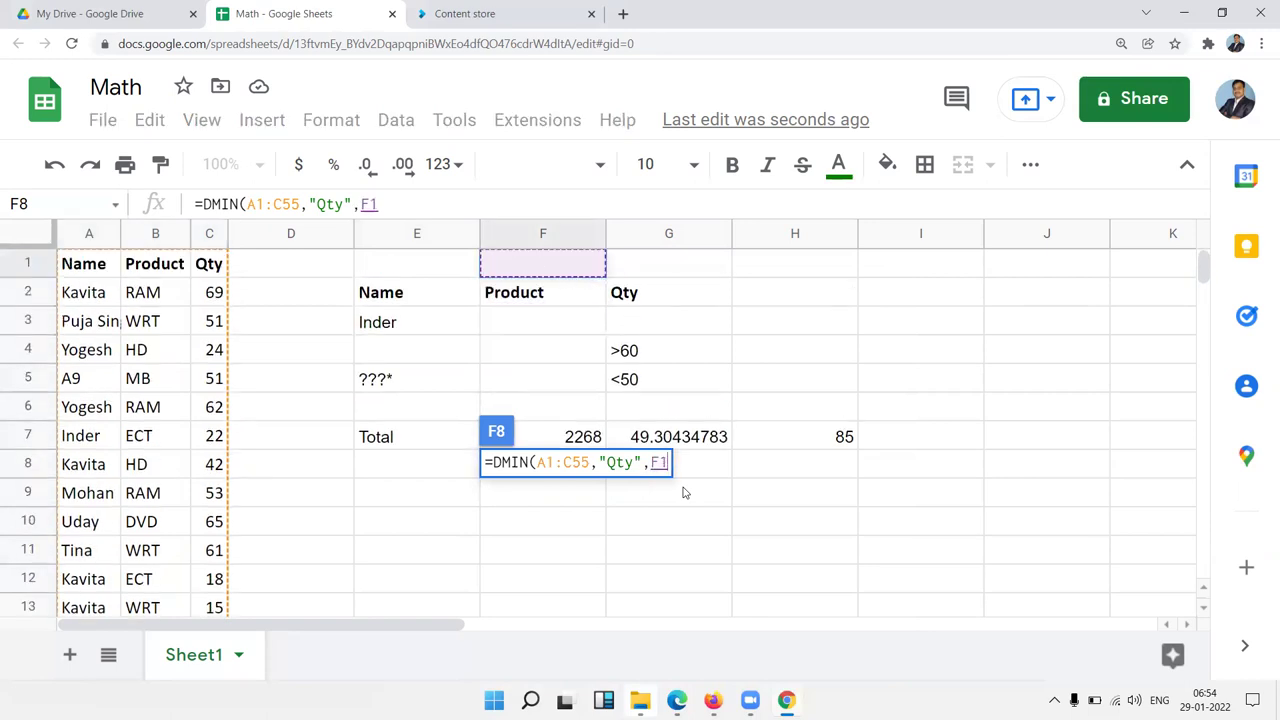
key(Down)
key(Left)
key(shift+Right)
key(shift+Down)
key(shift+Down)
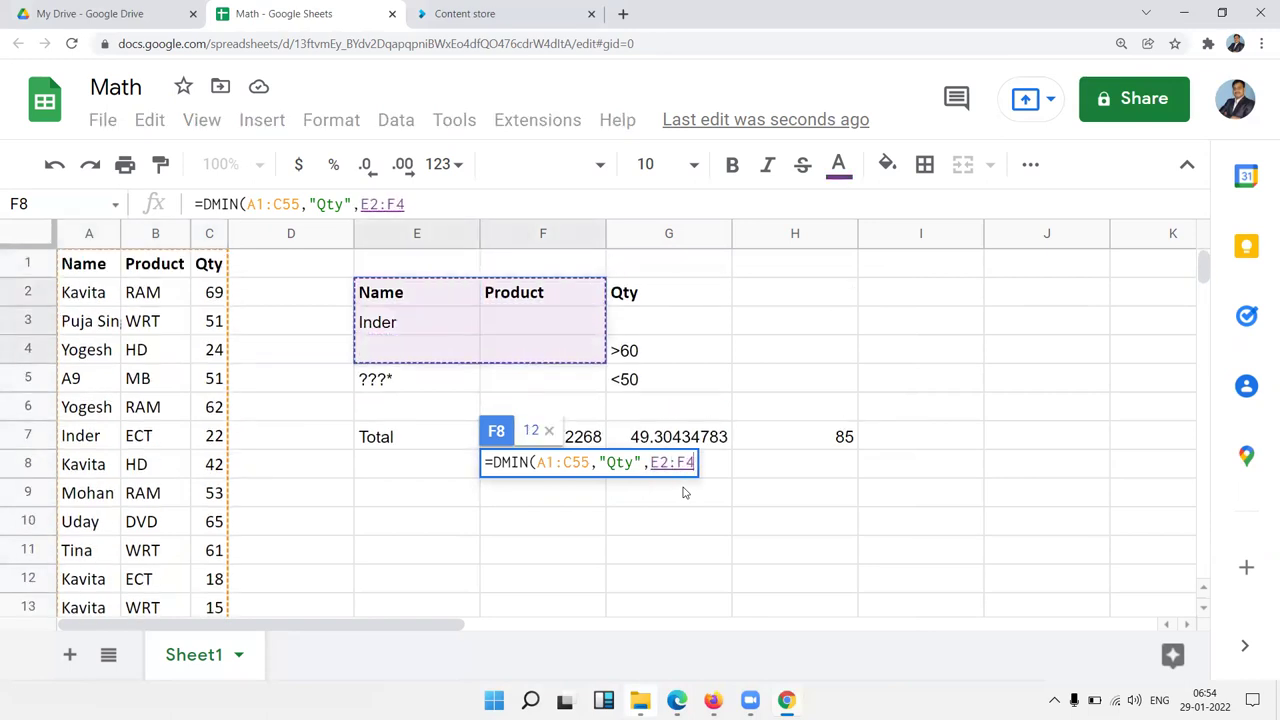
key(shift+Right)
key(shift+Down)
key(Return)
key(Up)
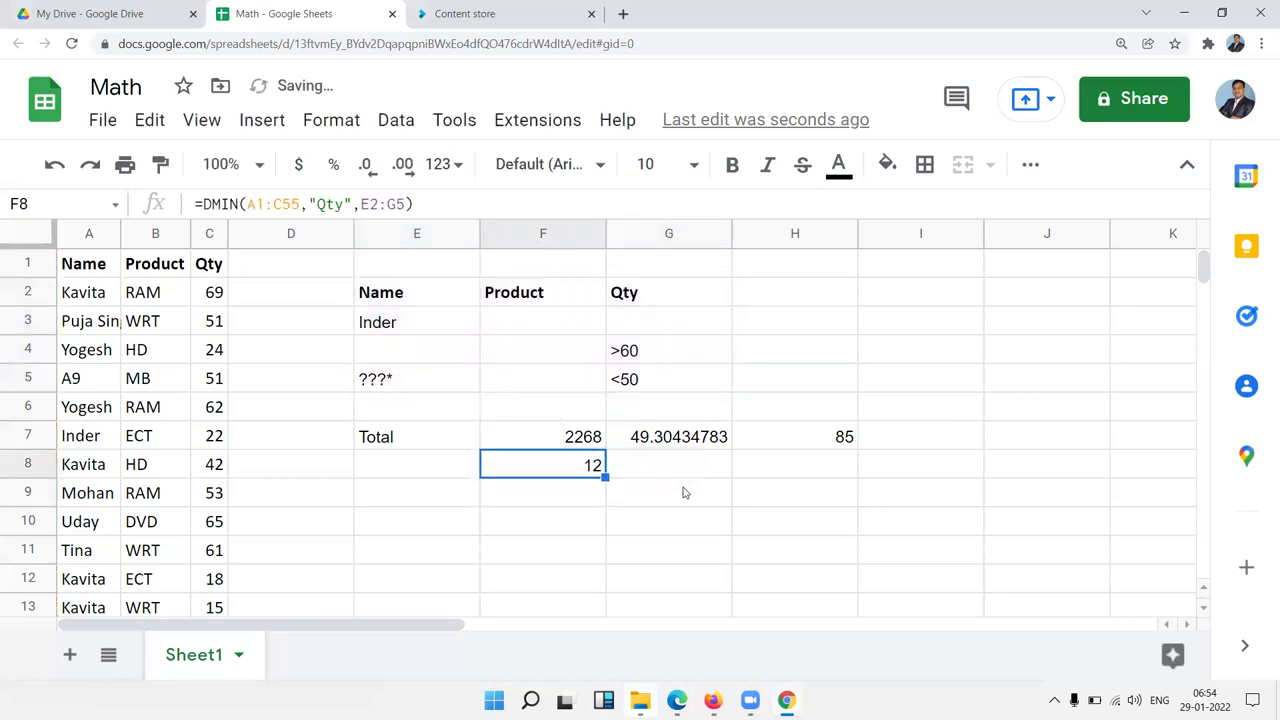
key(Right)
text(=d)
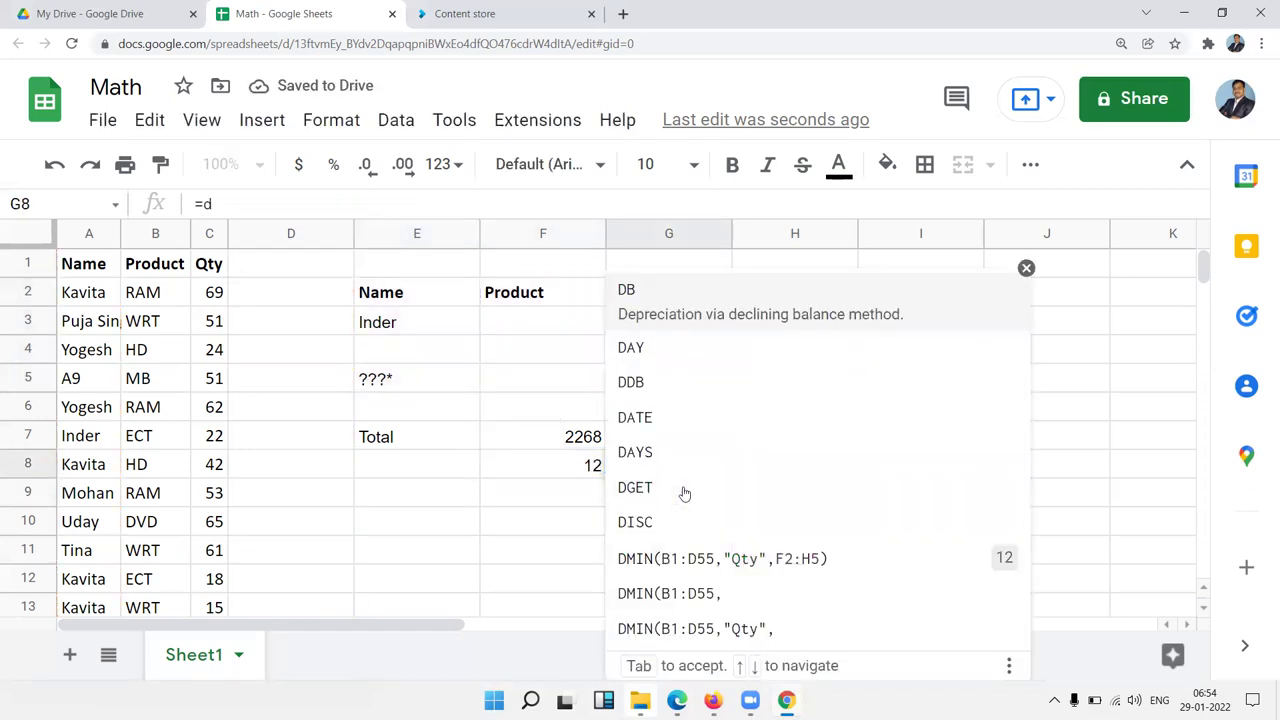
text(coun)
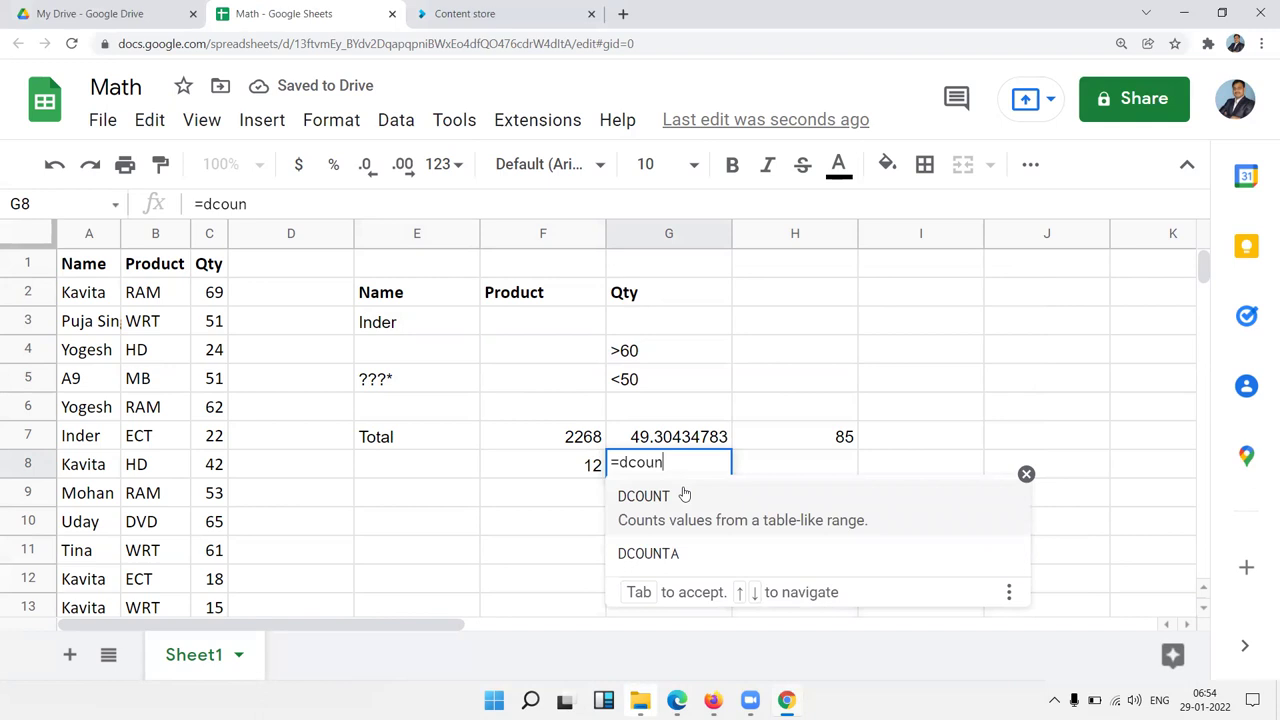
Enter =DCOUNT(A1:C55,"Name",E2:G5) in G8.
click(684, 494)
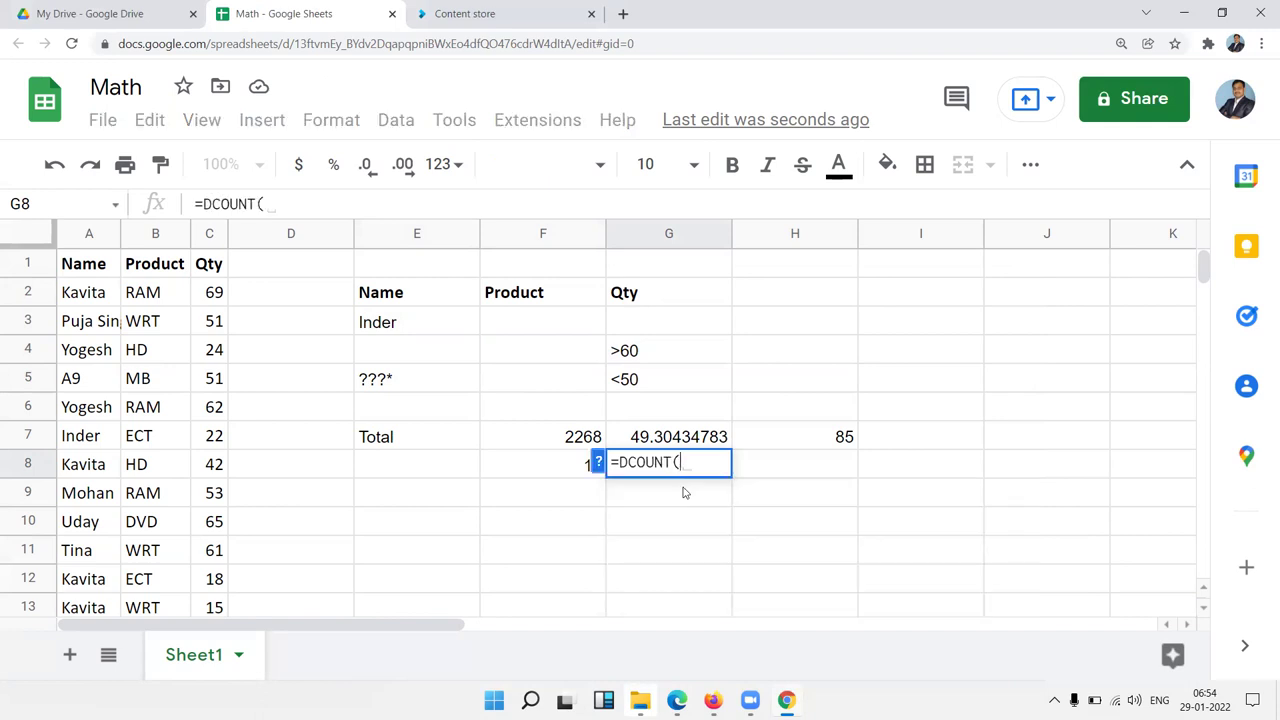
key(Left)
key(Left)
key(Left)
key(Left)
key(Left)
key(Left)
key(ctrl+Up)
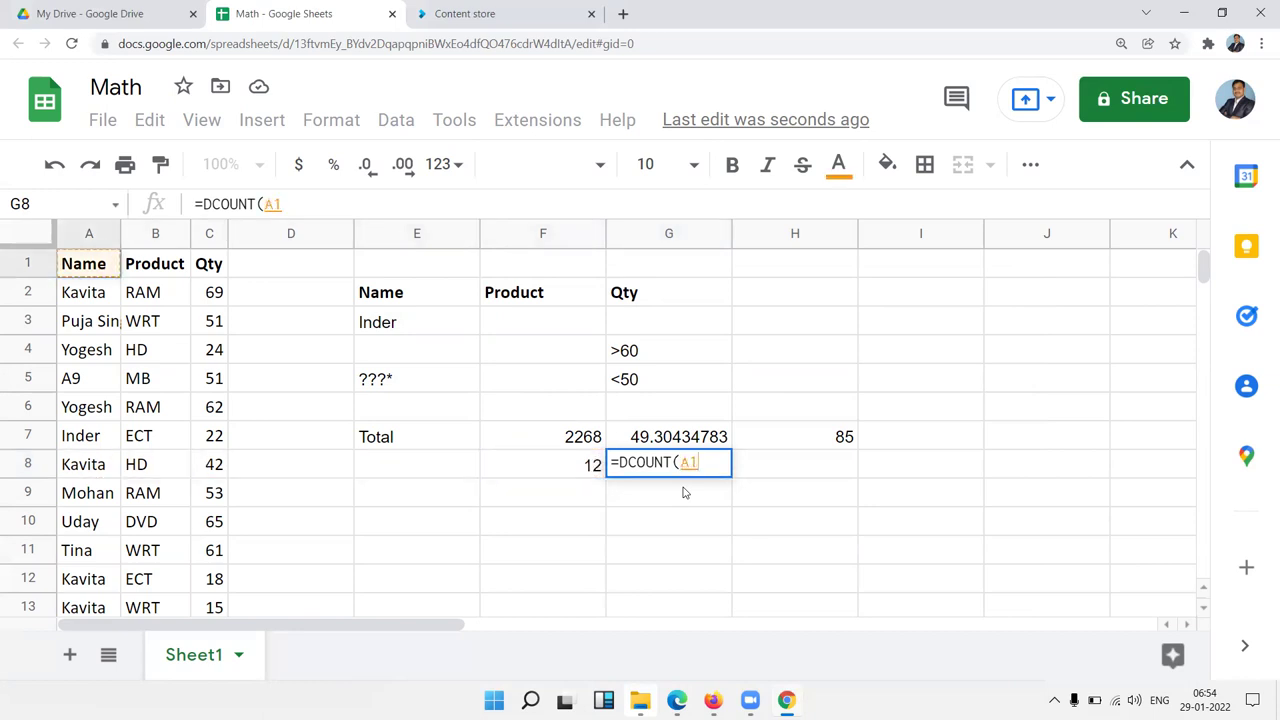
key(ctrl+shift+Right)
key(ctrl+shift+Down)
text(:C55,)
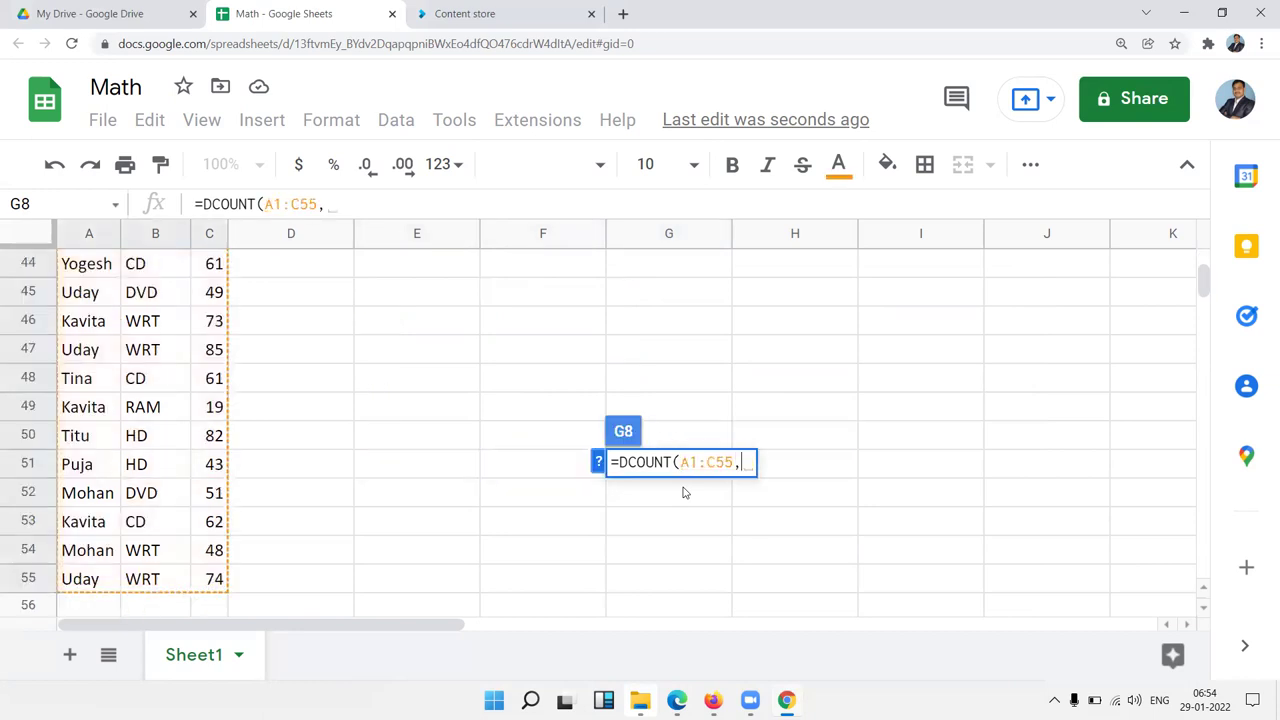
text(")
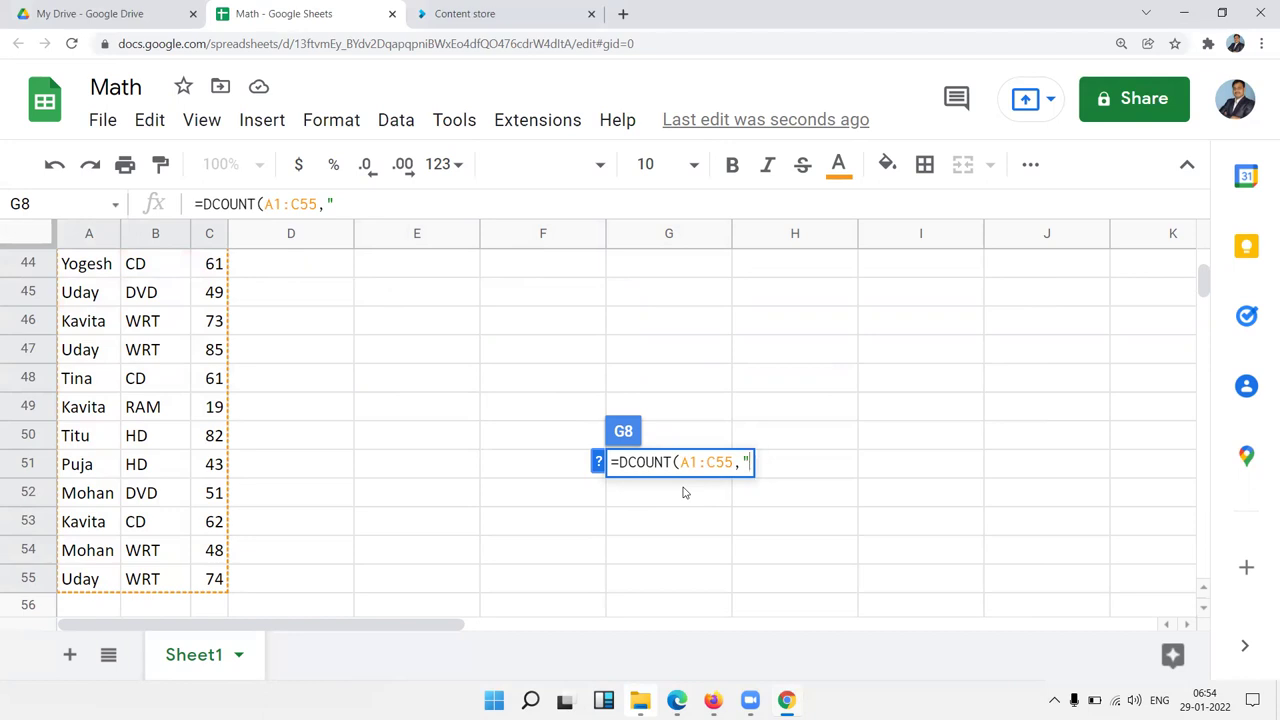
text(Name",)
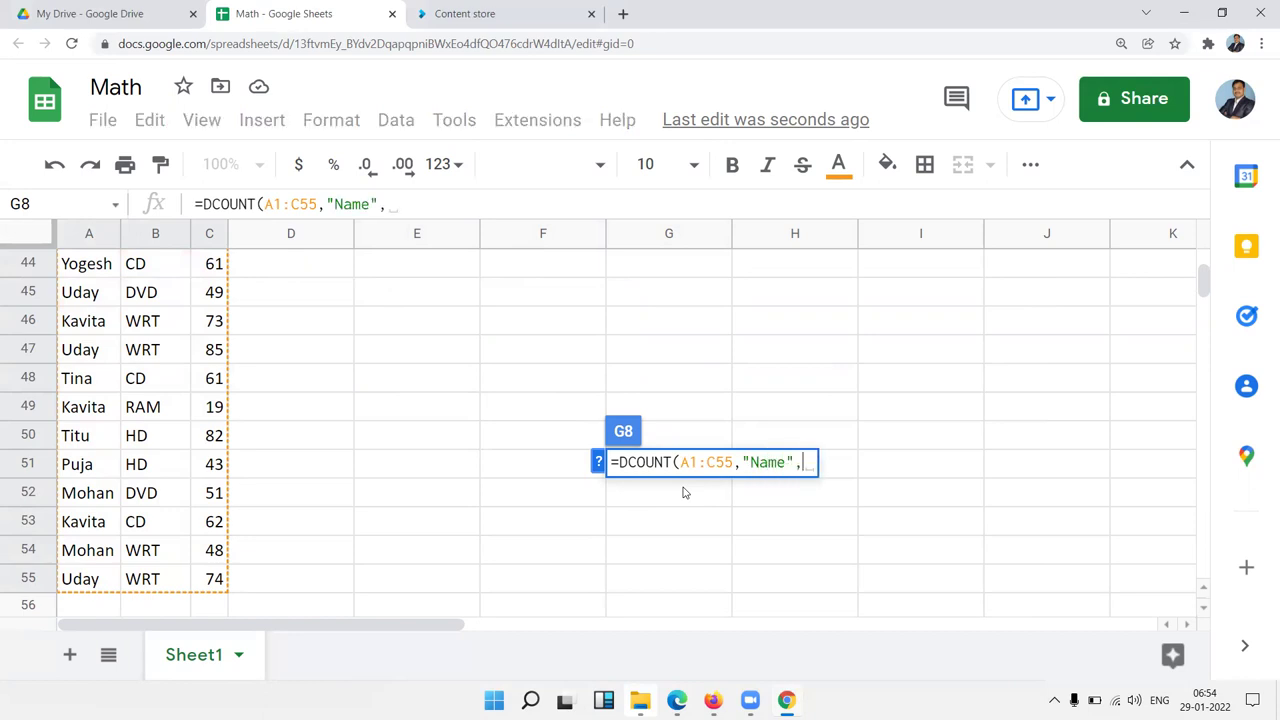
text(G1)
key(Left)
key(Left)
key(Down)
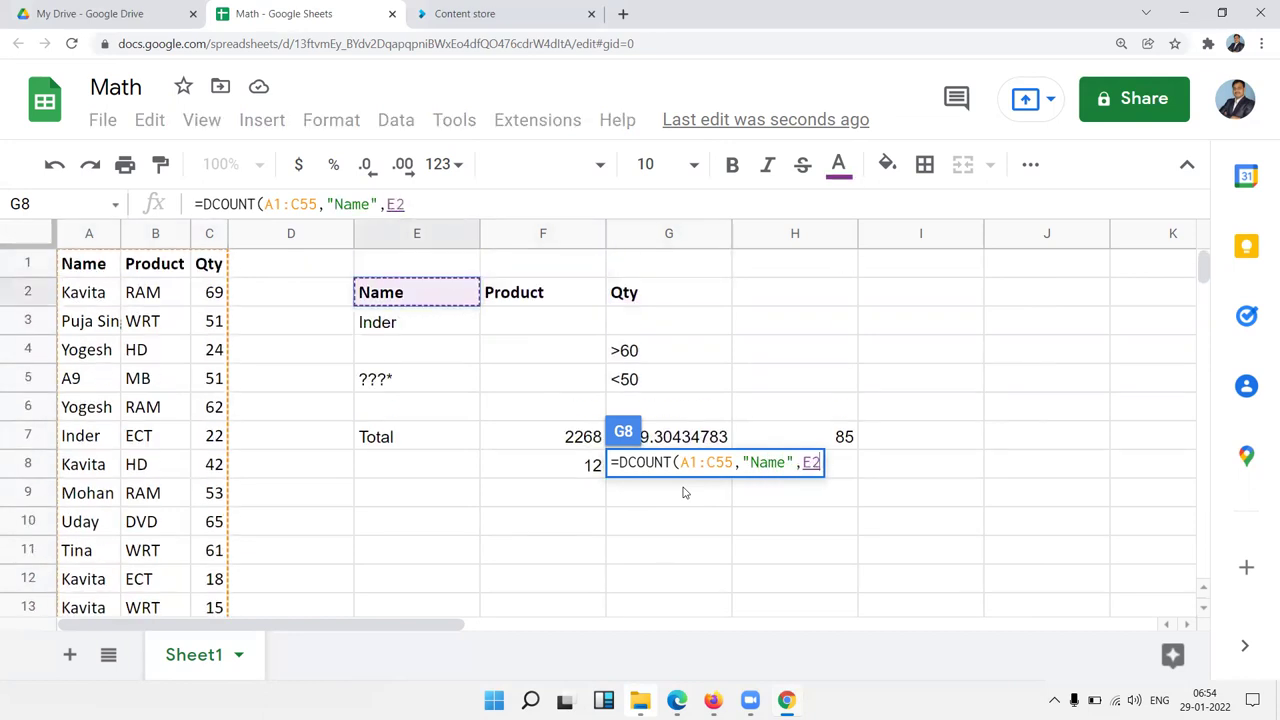
key(shift+Right)
key(shift+Right)
key(shift+Down)
key(shift+Down)
key(shift+Down)
key(Return)
Change the G8 formula from DCOUNT to DCOUNTA, giving a count of 46.
key(Up)
key(F2)
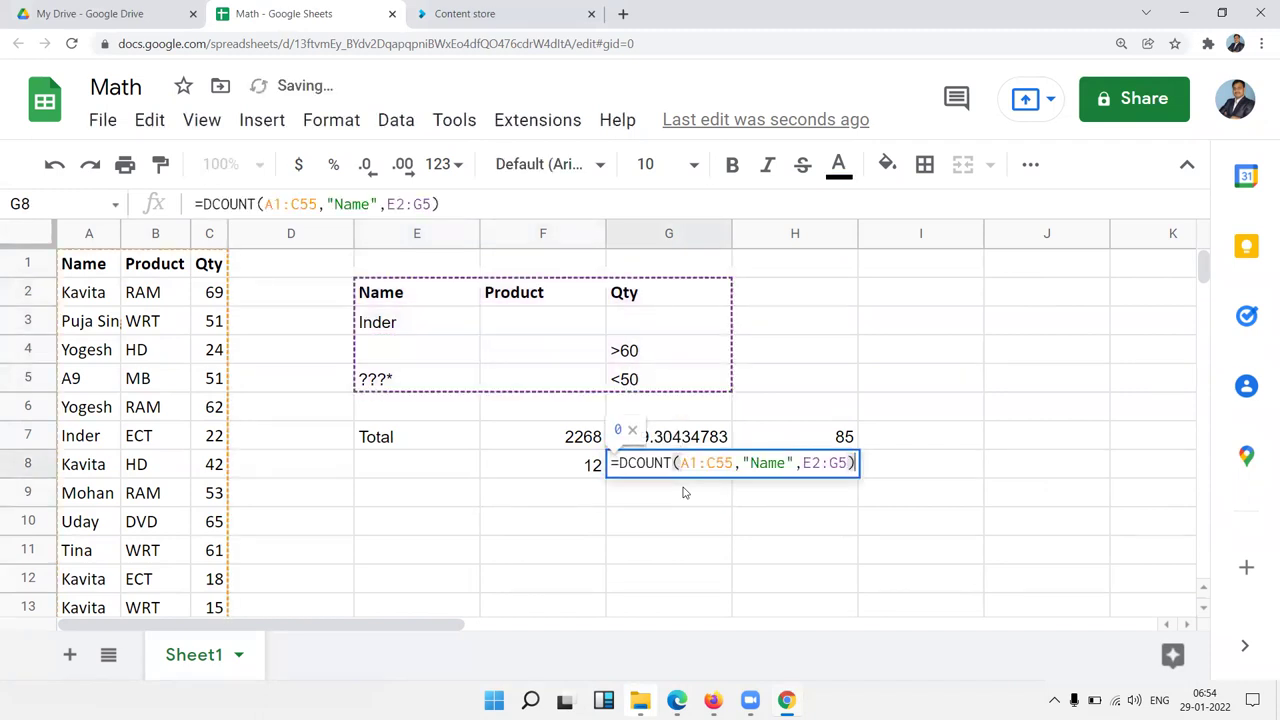
key(Left)
key(Left)
key(Left)
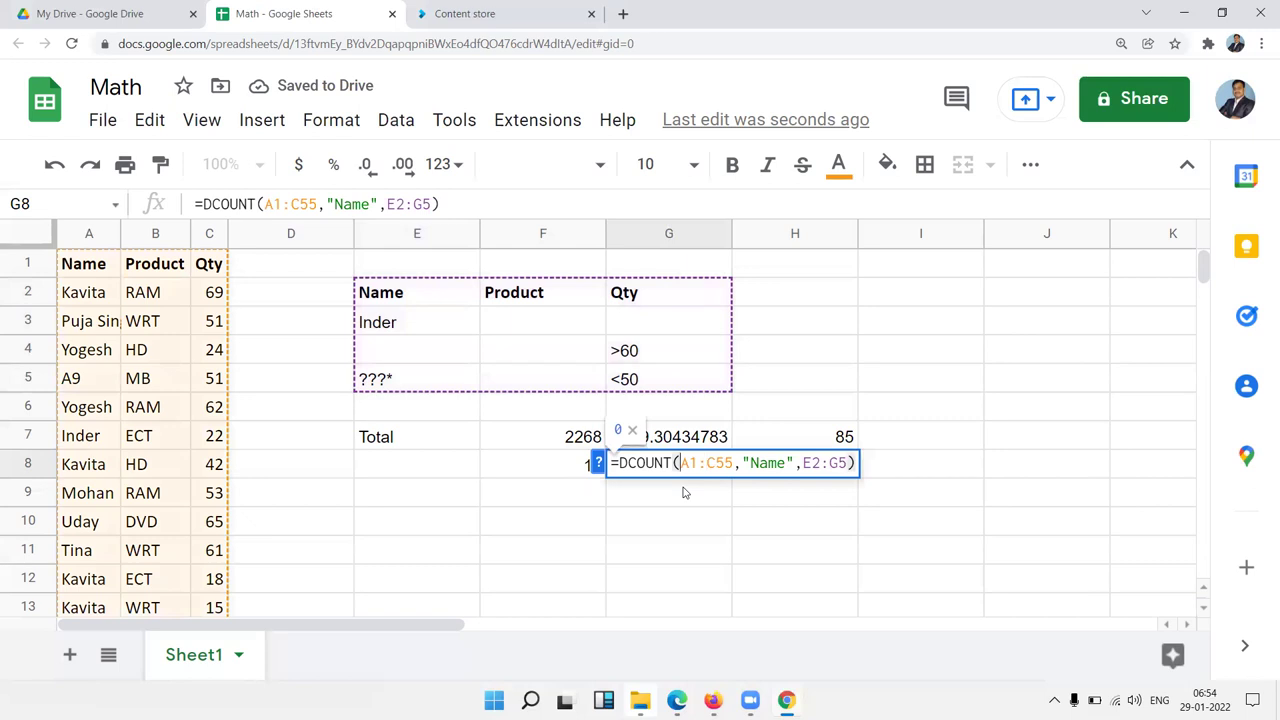
text(a)
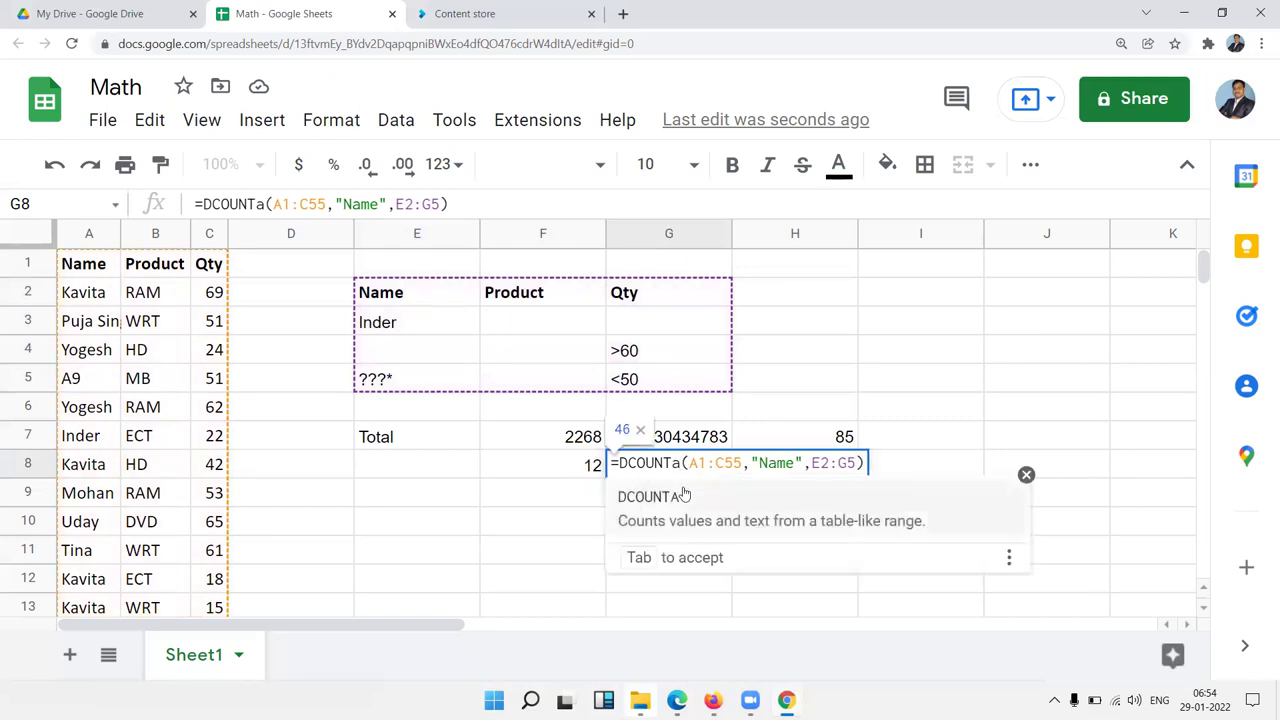
key(Tab)
key(Return)
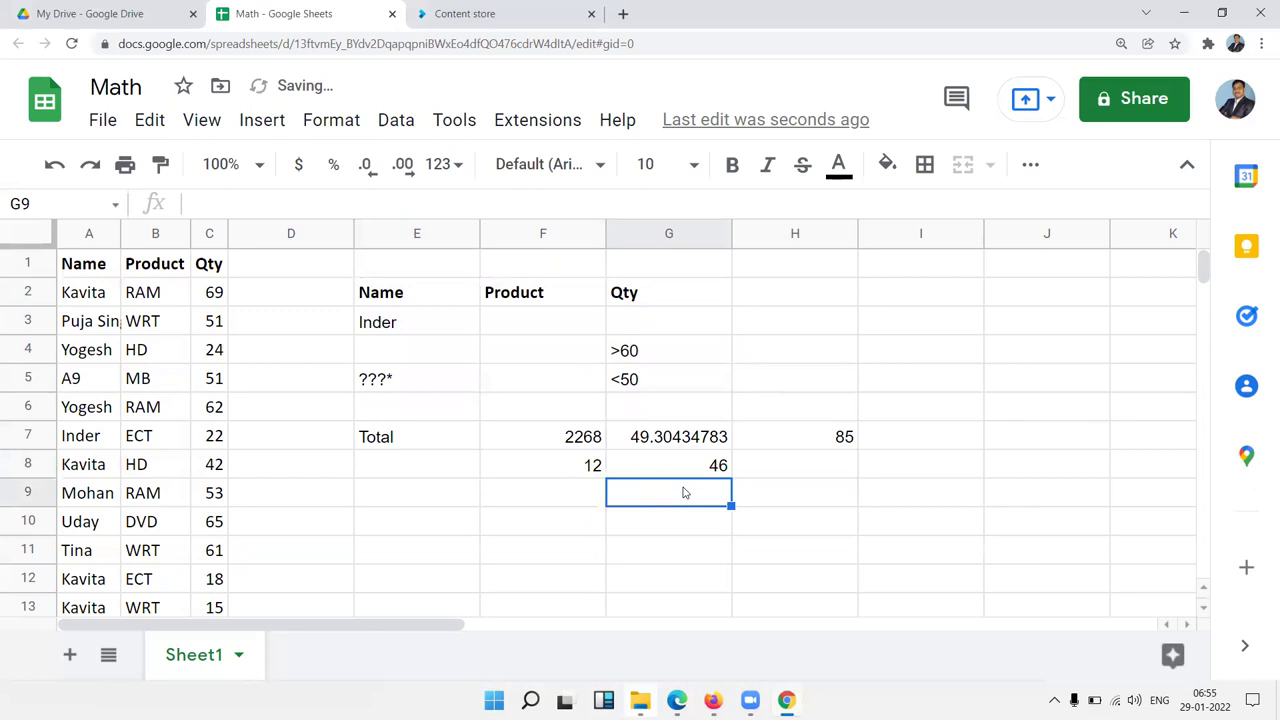
key(Up)
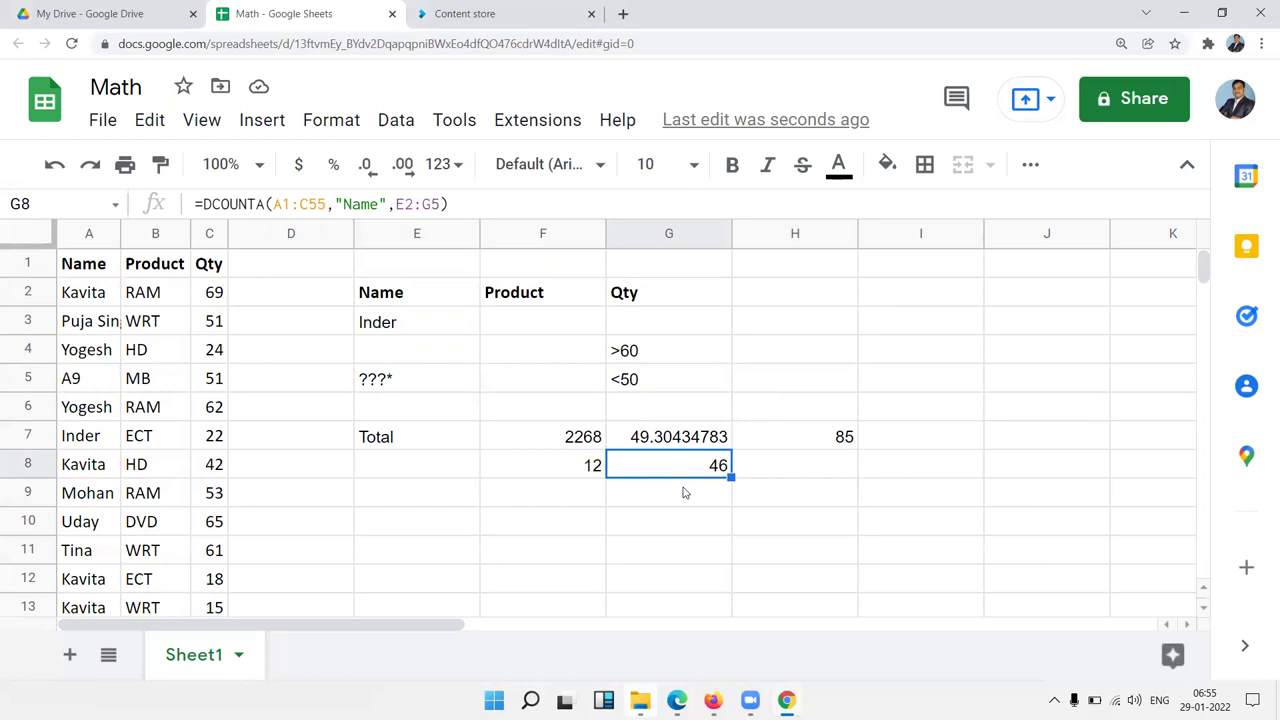
key(Right)
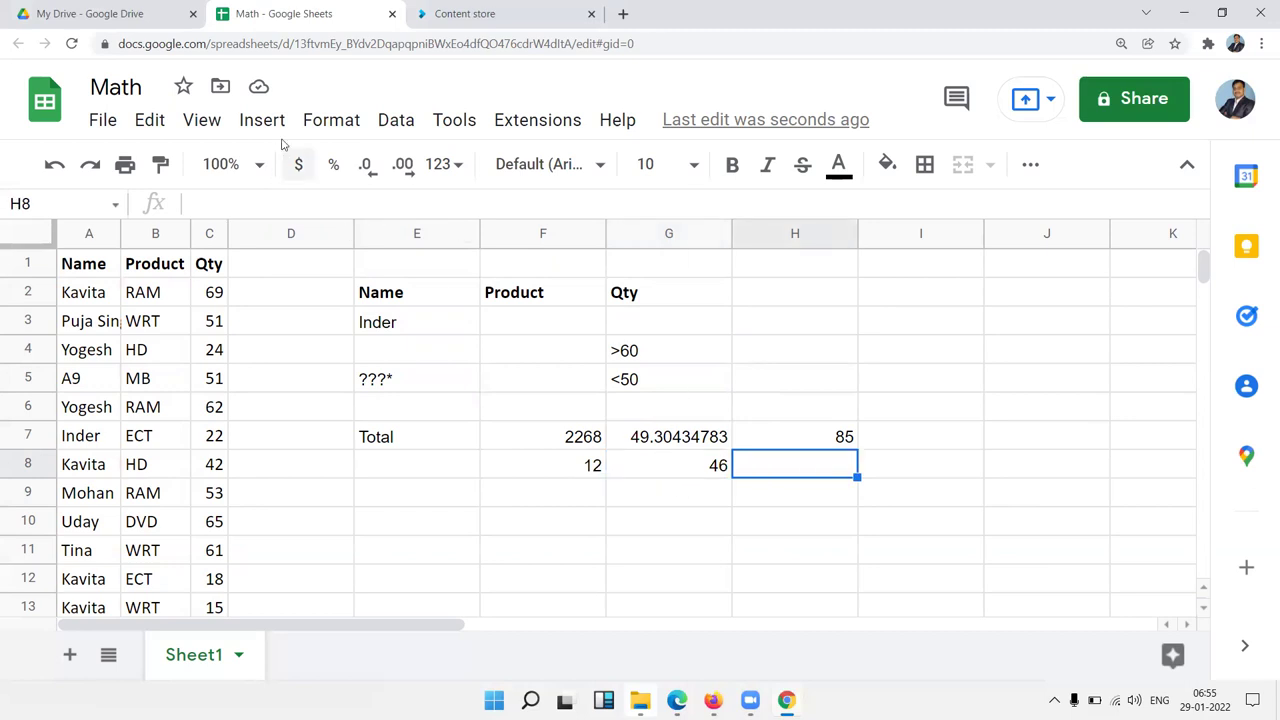
click(262, 120)
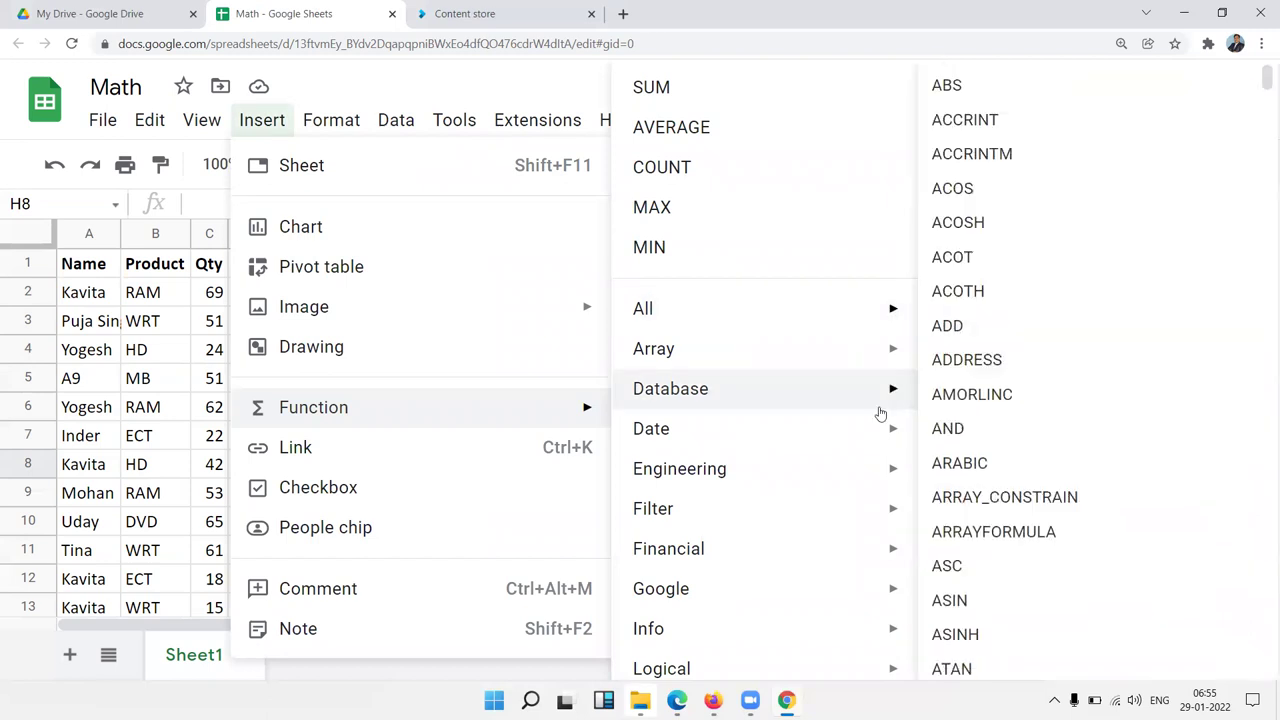
click(116, 440)
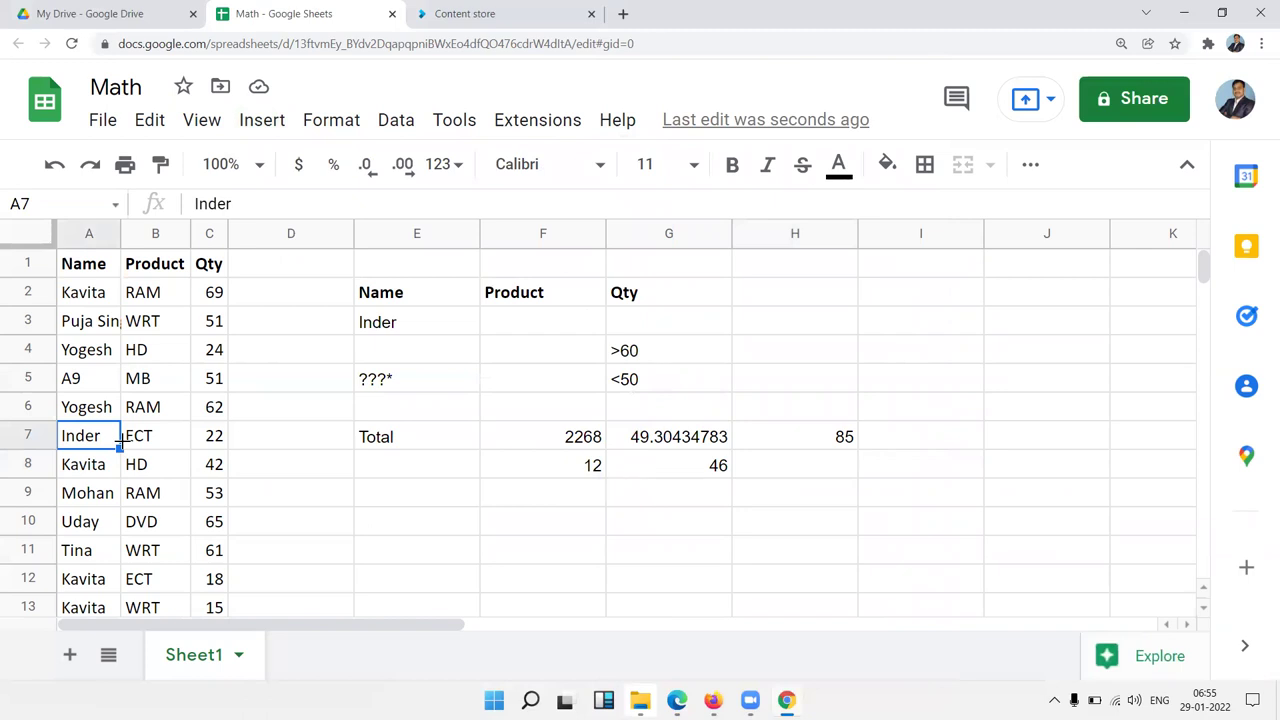